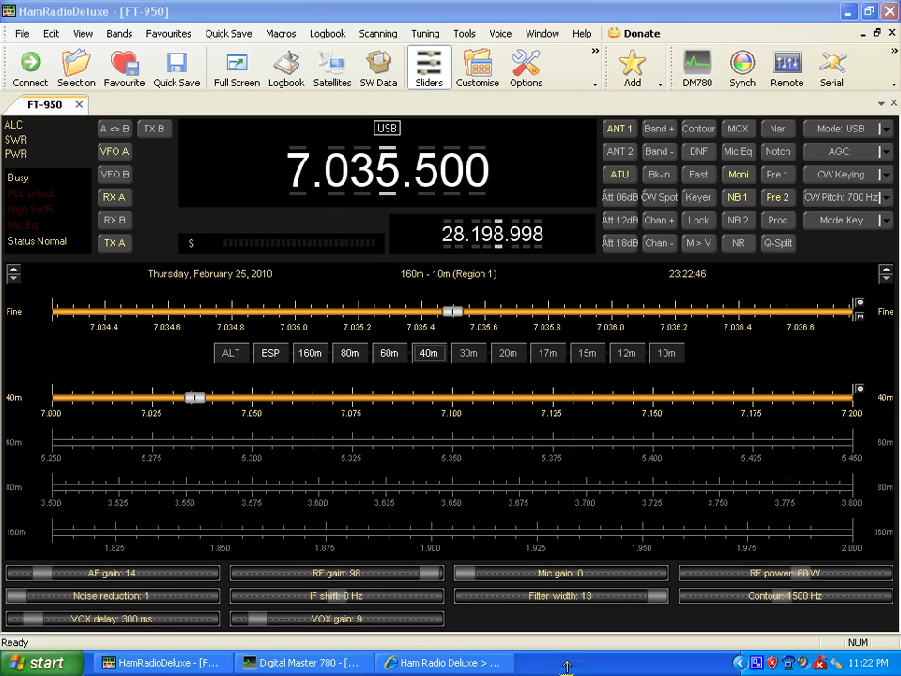
# Step: Switch to the Ham Radio Deluxe website, view the HRD v5 downloads page, and close the browser
pyautogui.click(440, 664)
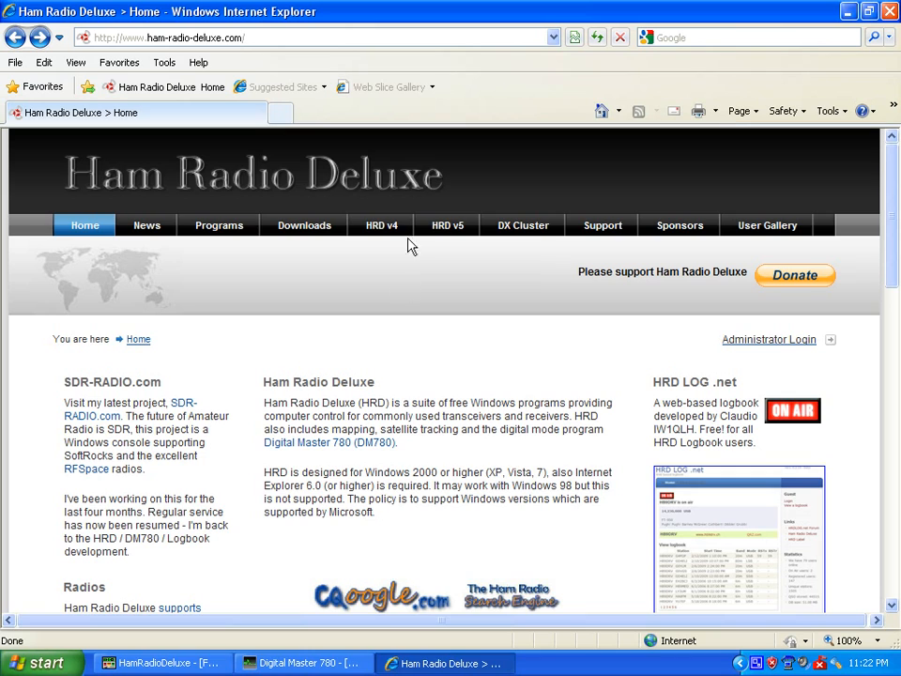
pyautogui.click(434, 229)
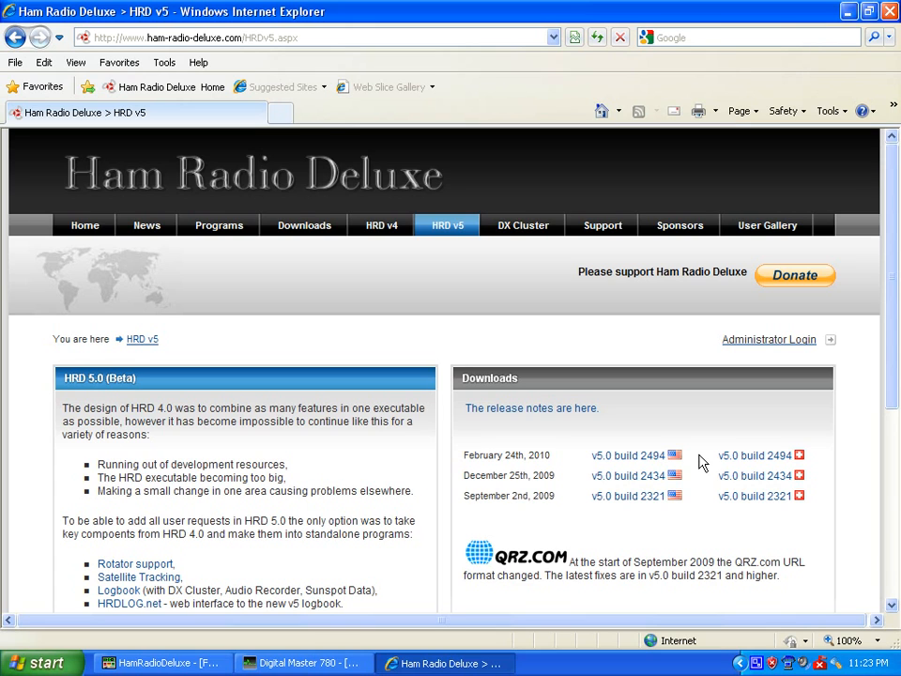
pyautogui.click(889, 12)
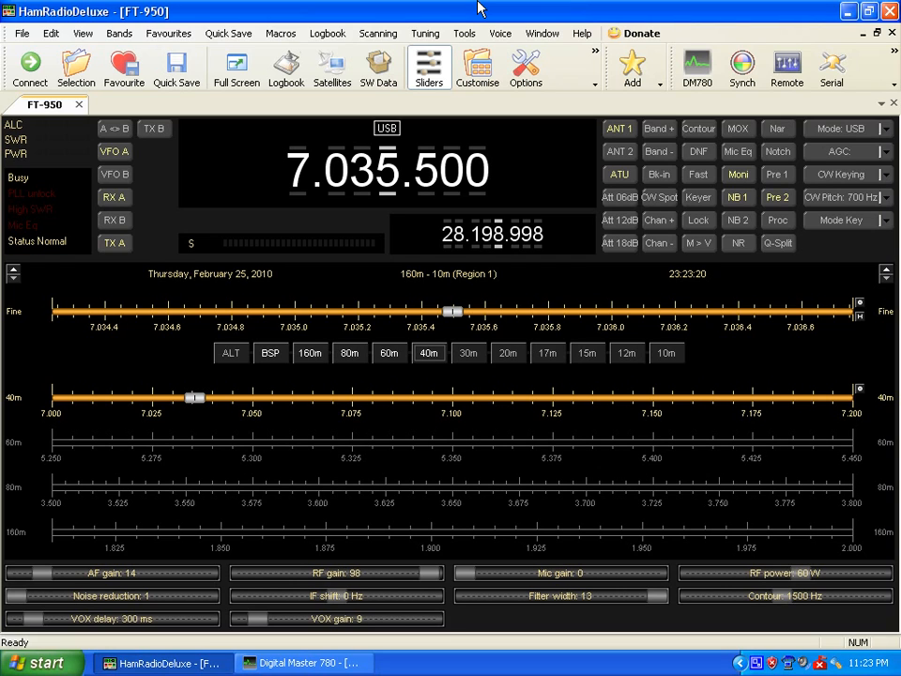
# Step: Minimize the radio control window, switch to Digital Master 780 and set the main waterfall marker to about 1516 Hz
pyautogui.click(854, 9)
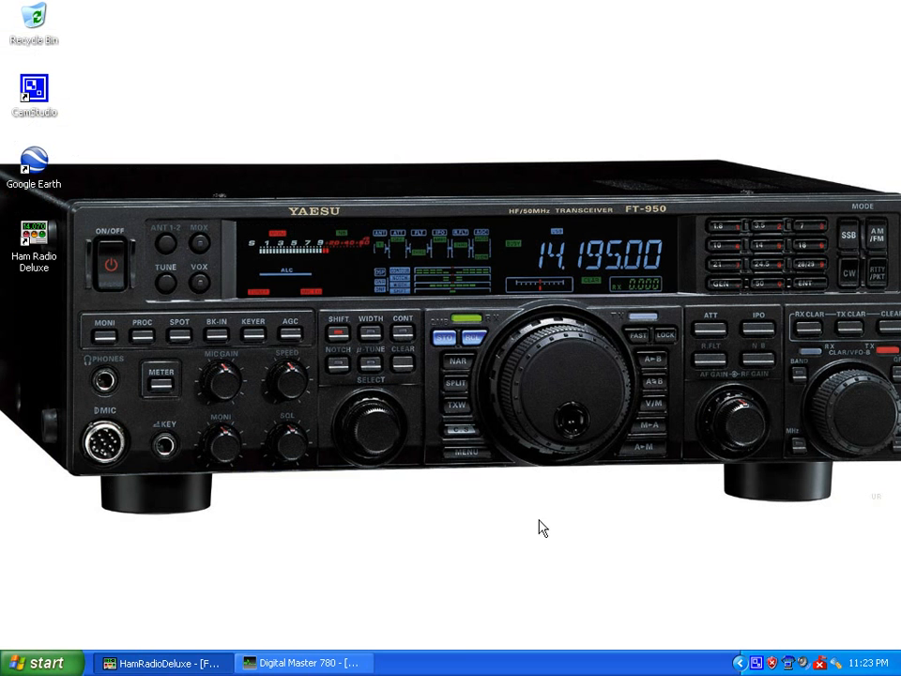
pyautogui.click(285, 669)
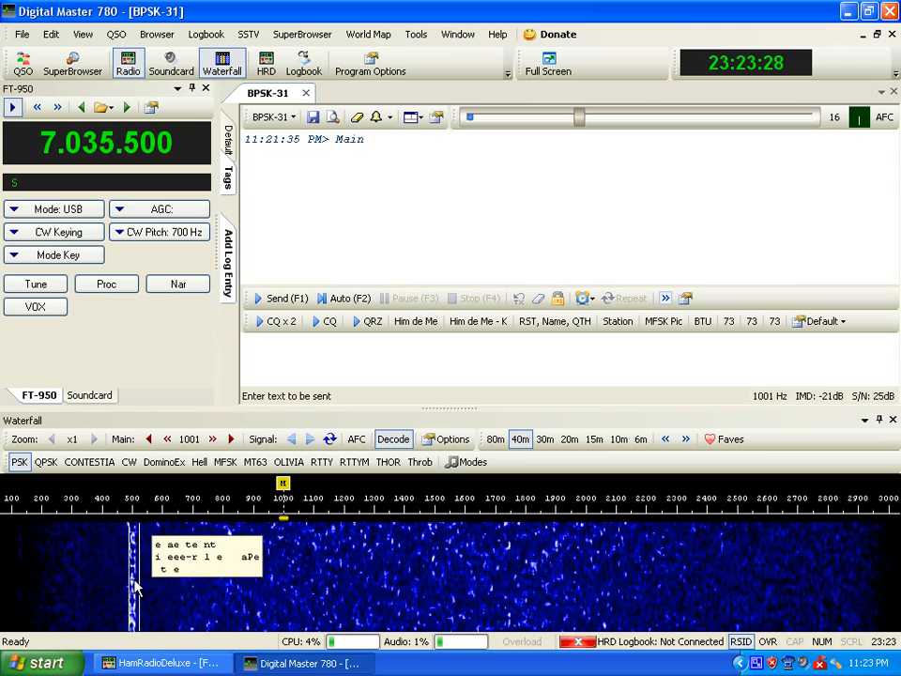
pyautogui.click(286, 564)
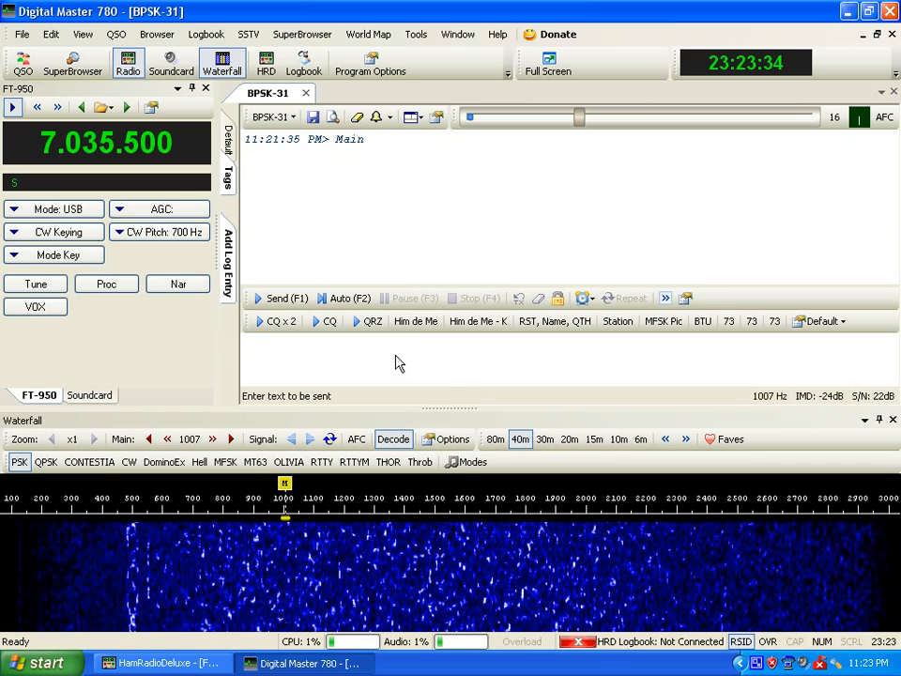
pyautogui.click(439, 581)
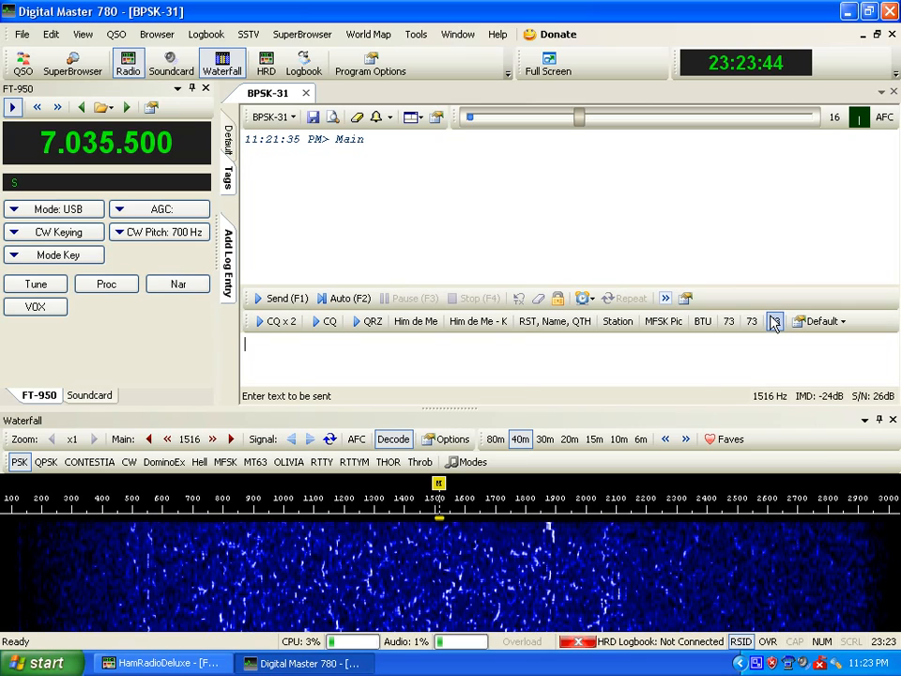
# Step: Start transmitting the CQ x 2 macro, abort it, and clear the send and receive text
pyautogui.click(275, 321)
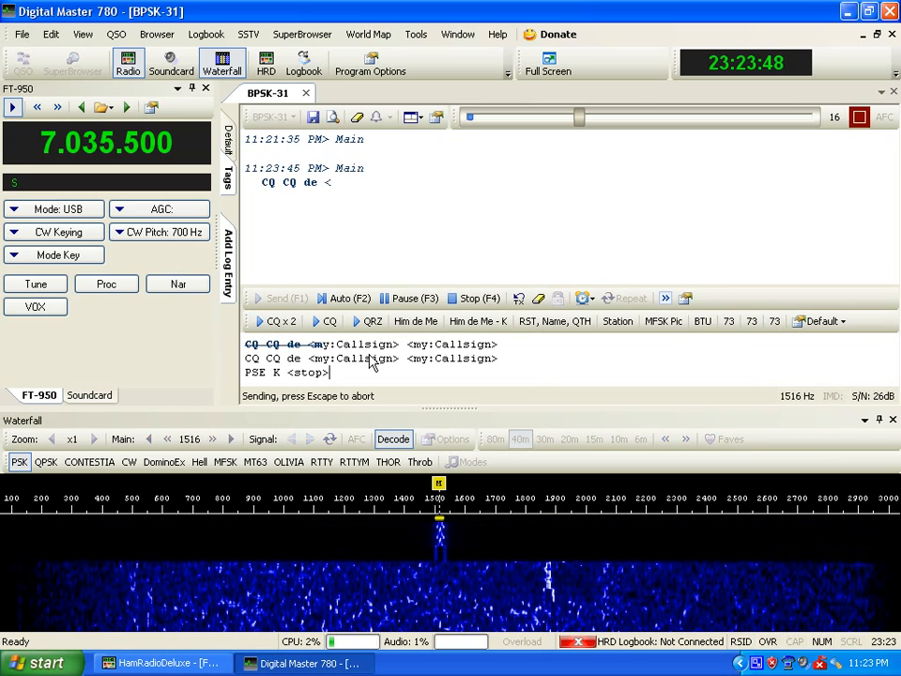
pyautogui.click(494, 298)
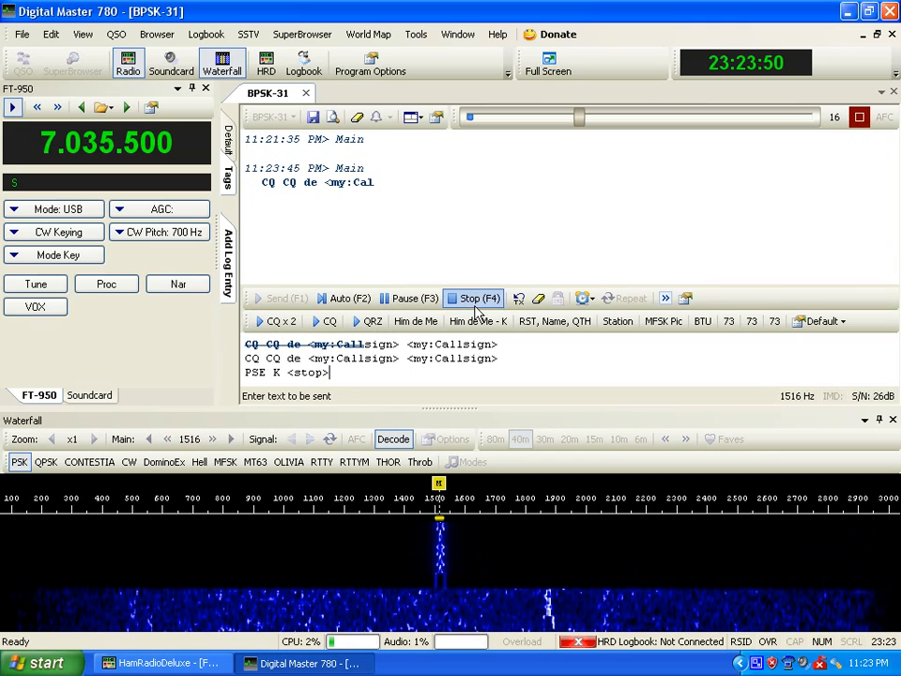
pyautogui.click(538, 298)
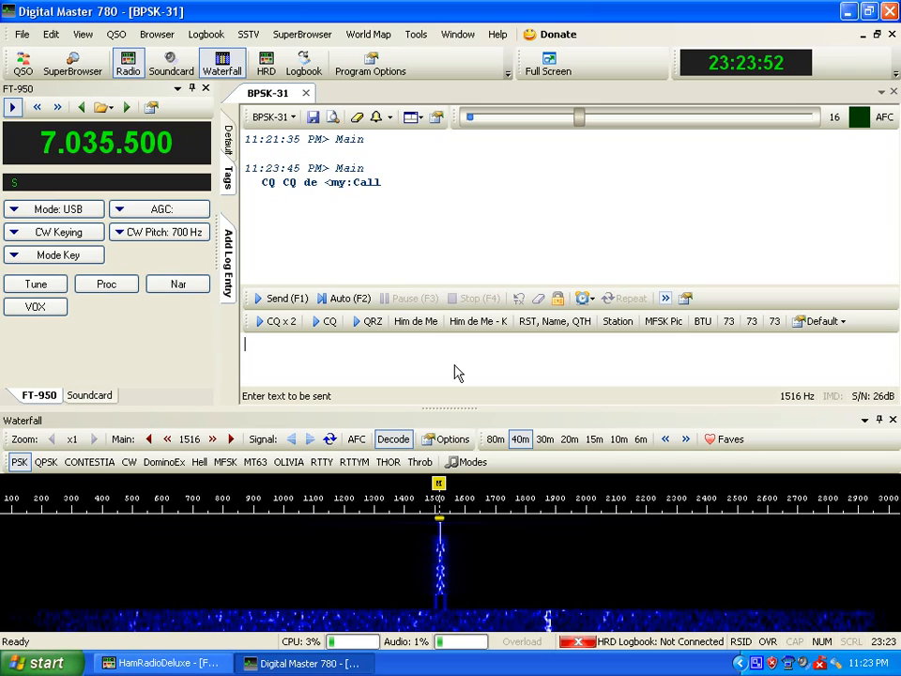
pyautogui.click(357, 117)
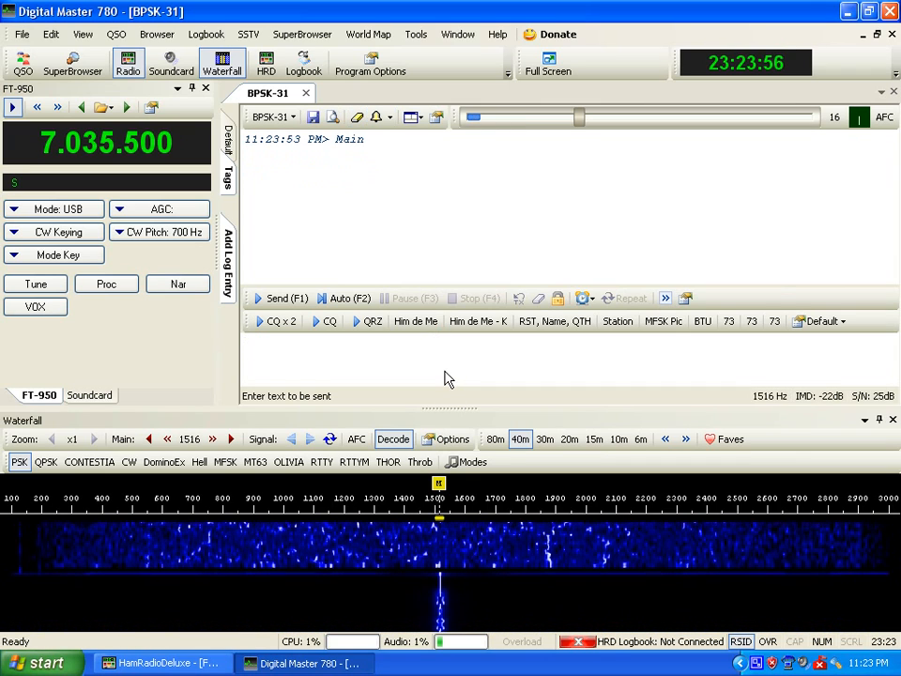
# Step: Open the Macros Manager and look through the macros in the Default set
pyautogui.click(415, 35)
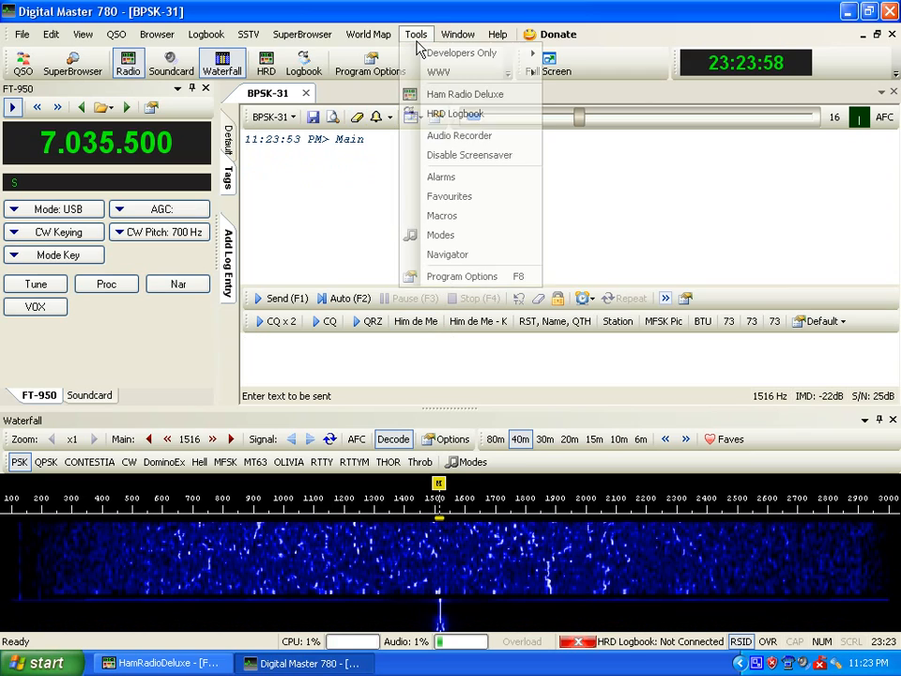
pyautogui.click(447, 217)
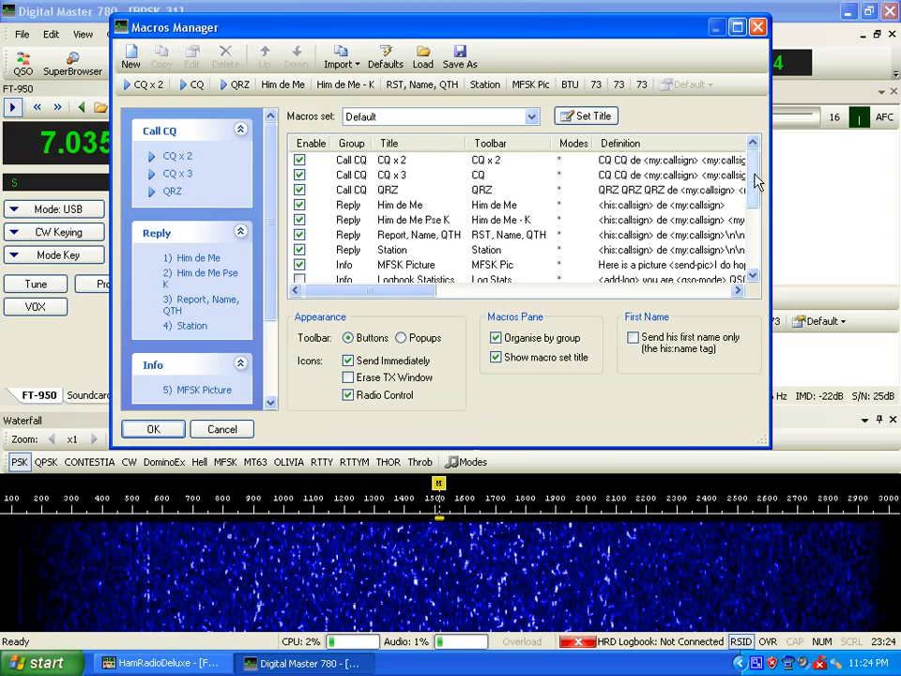
pyautogui.scroll(-3, 669, 161)
pyautogui.moveTo(539, 32); pyautogui.dragTo(560, 464)
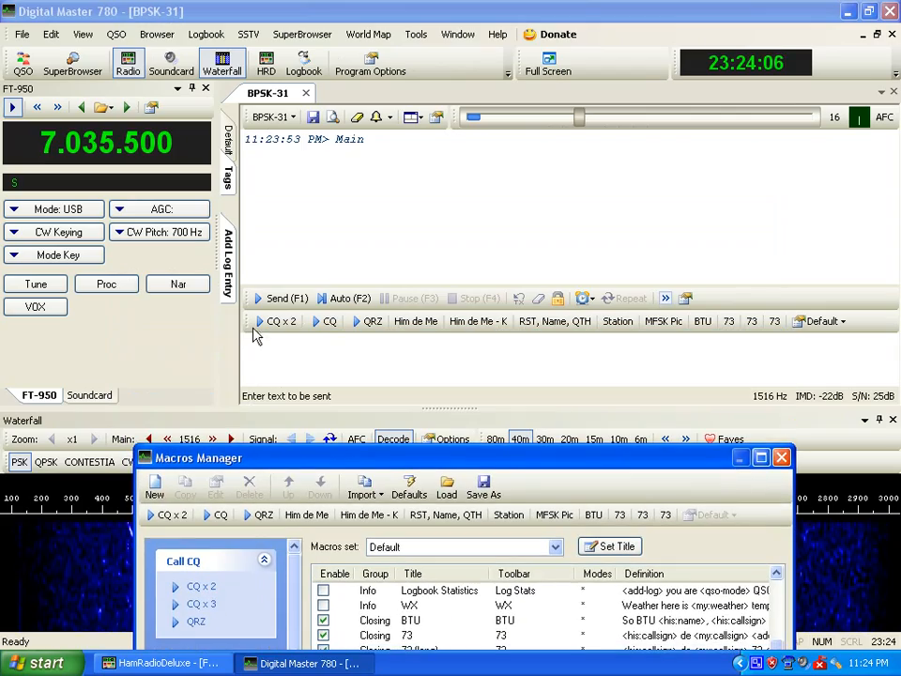
pyautogui.moveTo(379, 458); pyautogui.dragTo(379, 45)
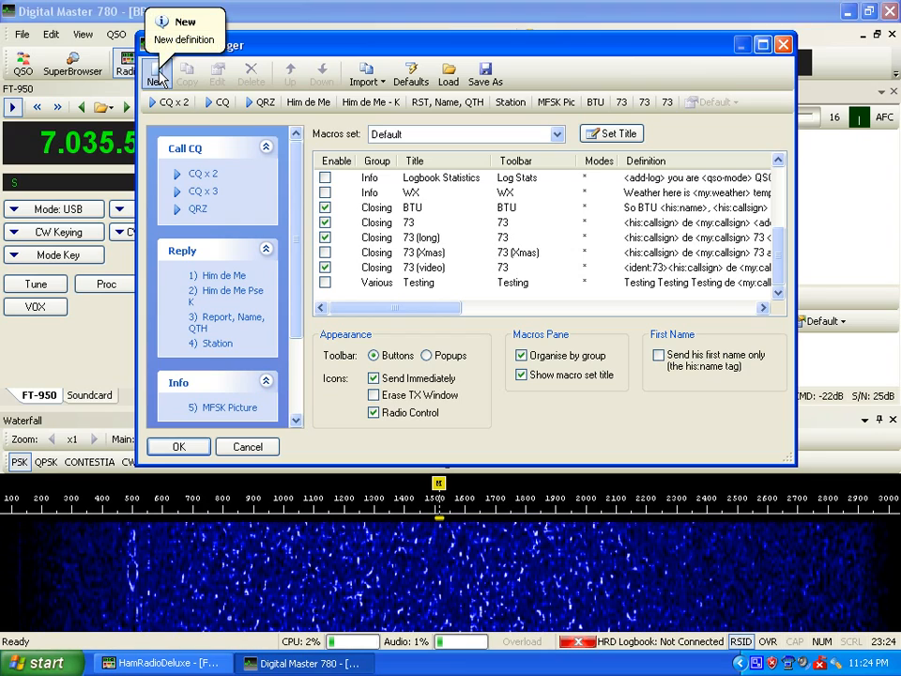
# Step: Create a new macro with title and toolbar title TEST1, keeping it in the Call CQ group
pyautogui.click(157, 75)
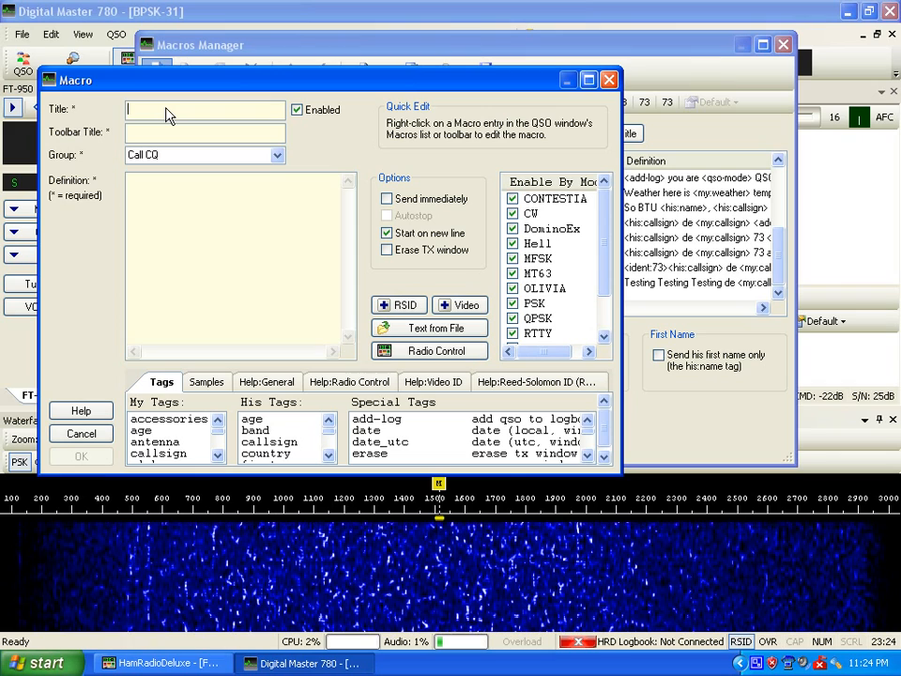
pyautogui.write('TEST1')
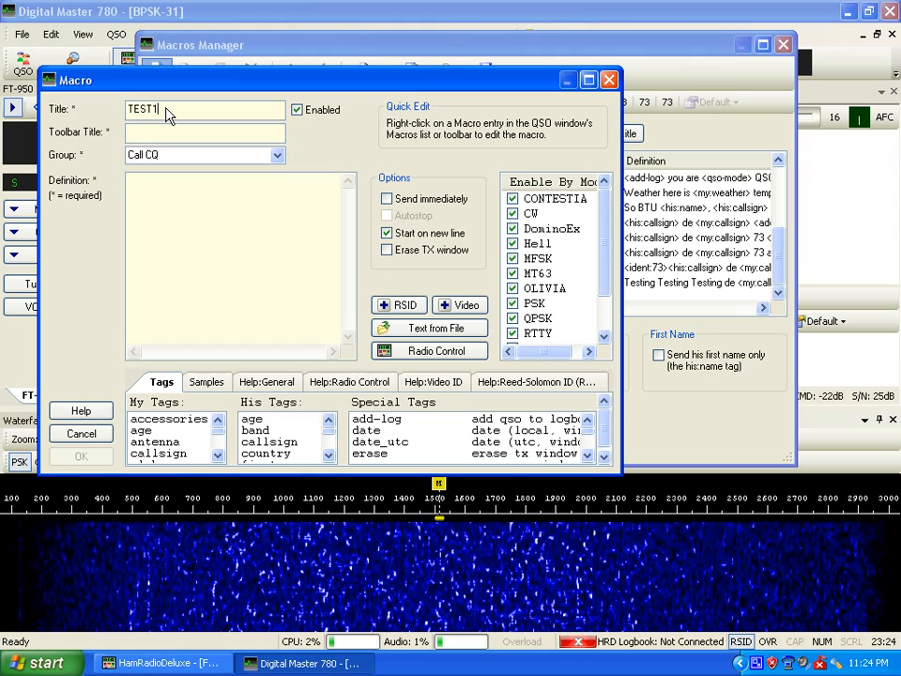
pyautogui.press('Tab')
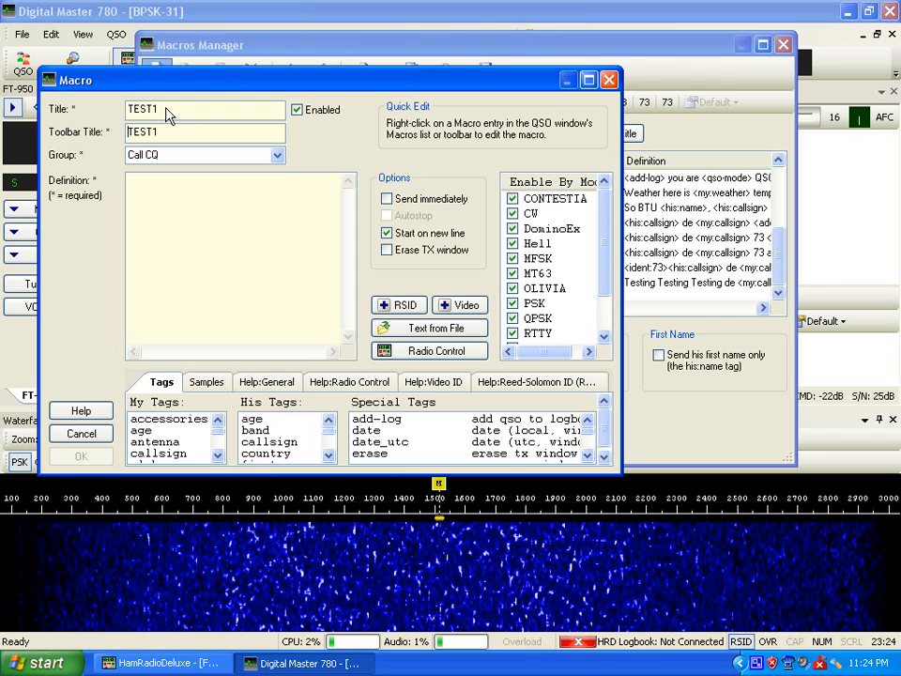
pyautogui.click(278, 155)
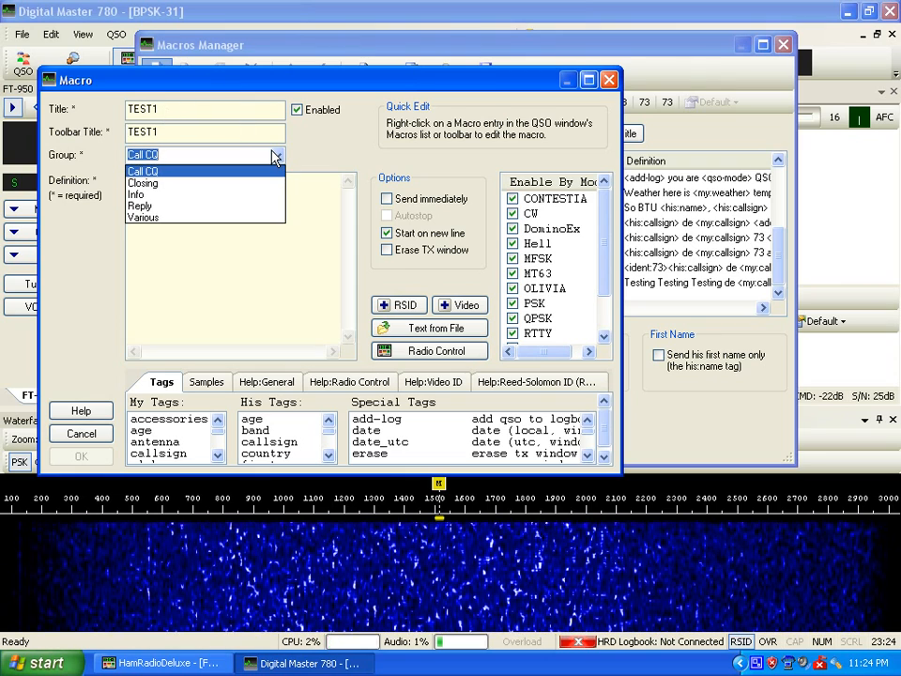
pyautogui.click(302, 208)
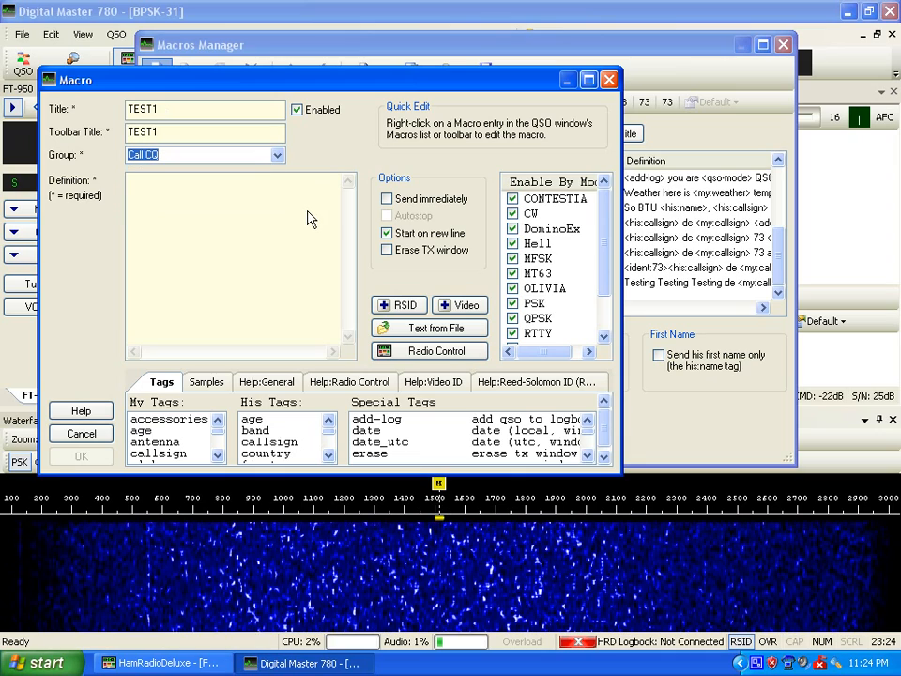
# Step: Make TEST1 a Radio Control macro, connect its radio pane to HRD, and place the cursor below the definition's header comment
pyautogui.click(309, 223)
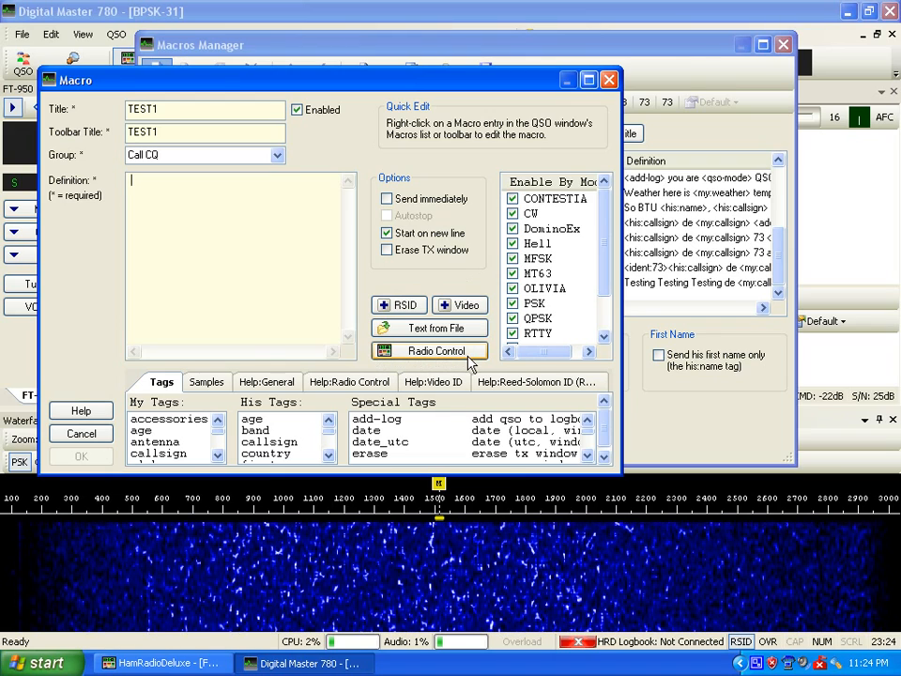
pyautogui.click(432, 354)
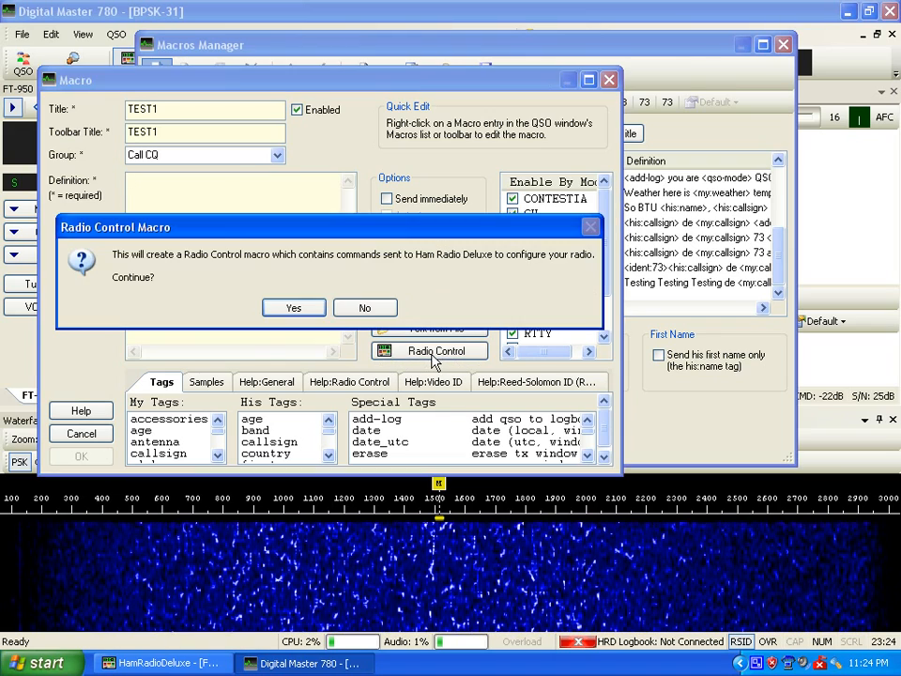
pyautogui.click(293, 308)
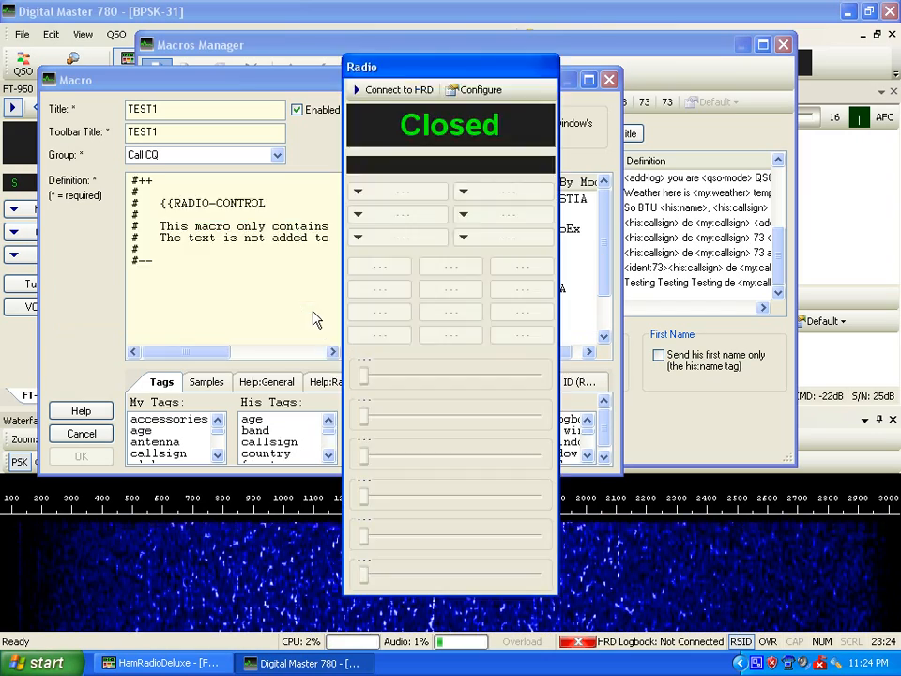
pyautogui.moveTo(447, 76); pyautogui.dragTo(749, 64)
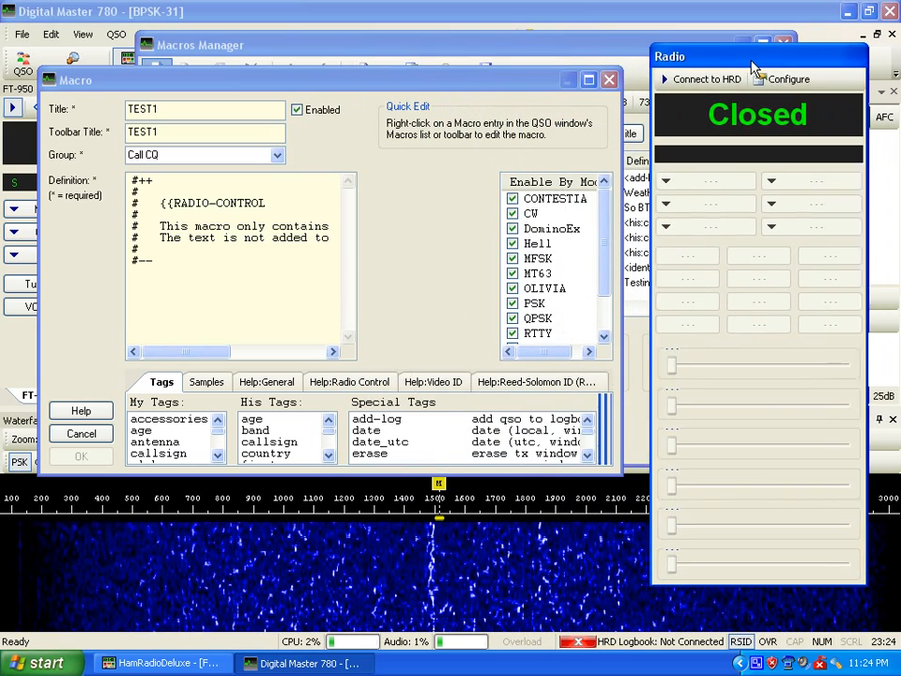
pyautogui.click(706, 81)
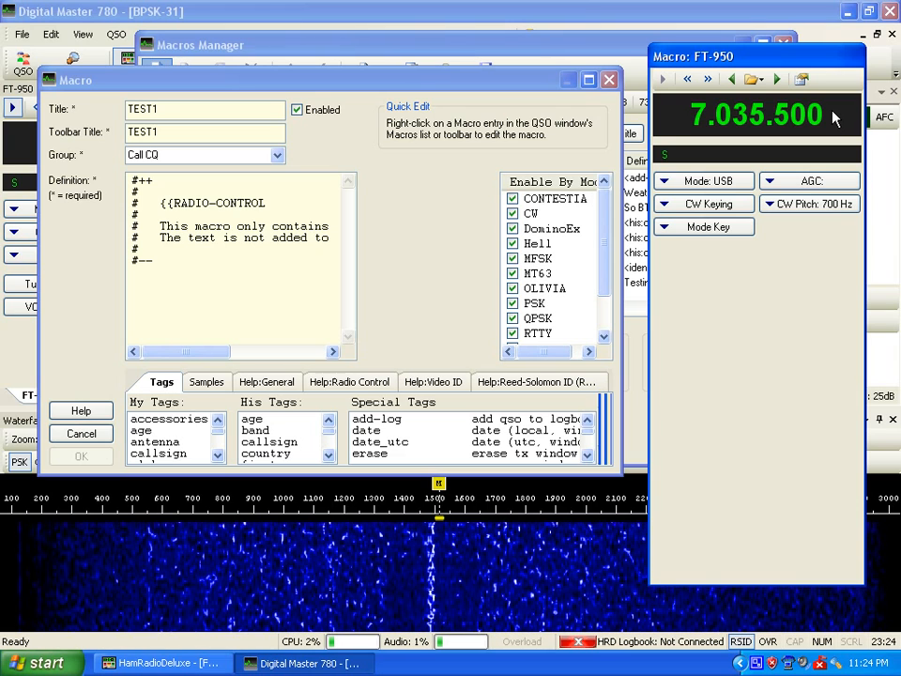
pyautogui.moveTo(161, 272); pyautogui.dragTo(136, 187)
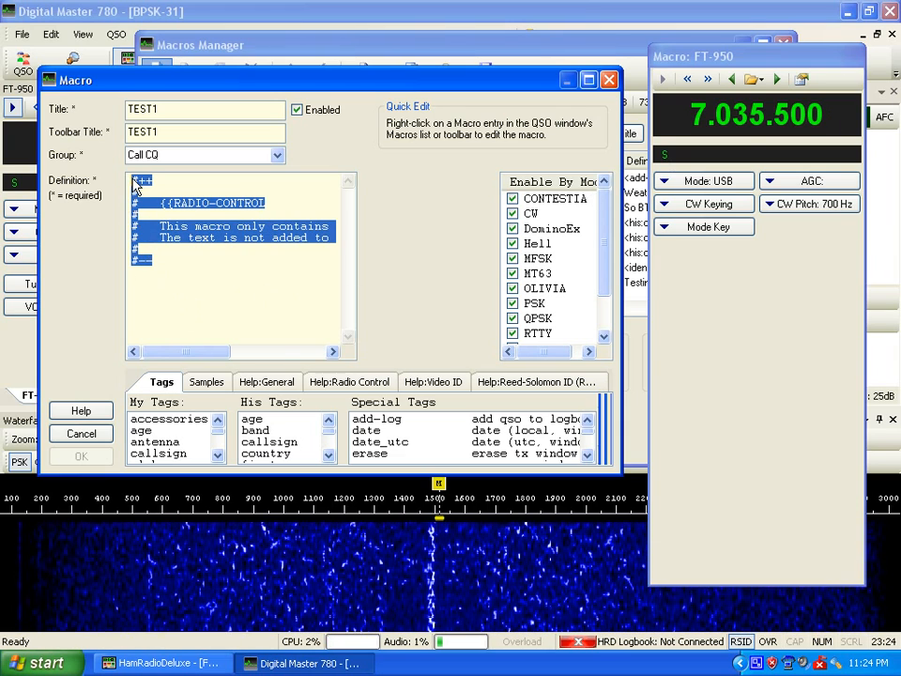
pyautogui.click(272, 326)
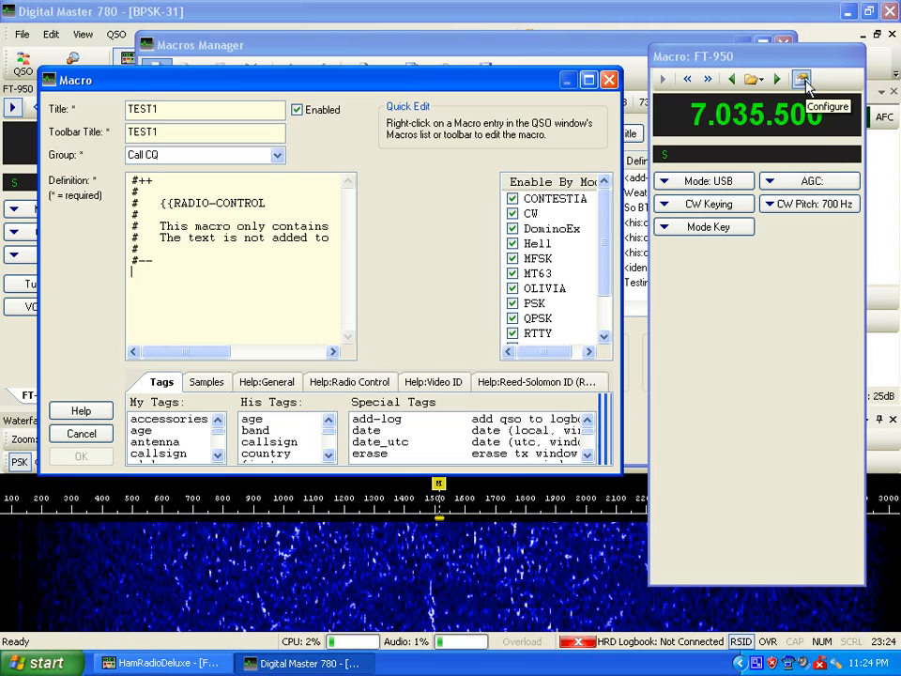
# Step: Configure the macro's FT-950 radio pane, assigning the Tune function to its first empty button
pyautogui.moveTo(817, 62); pyautogui.dragTo(822, 55)
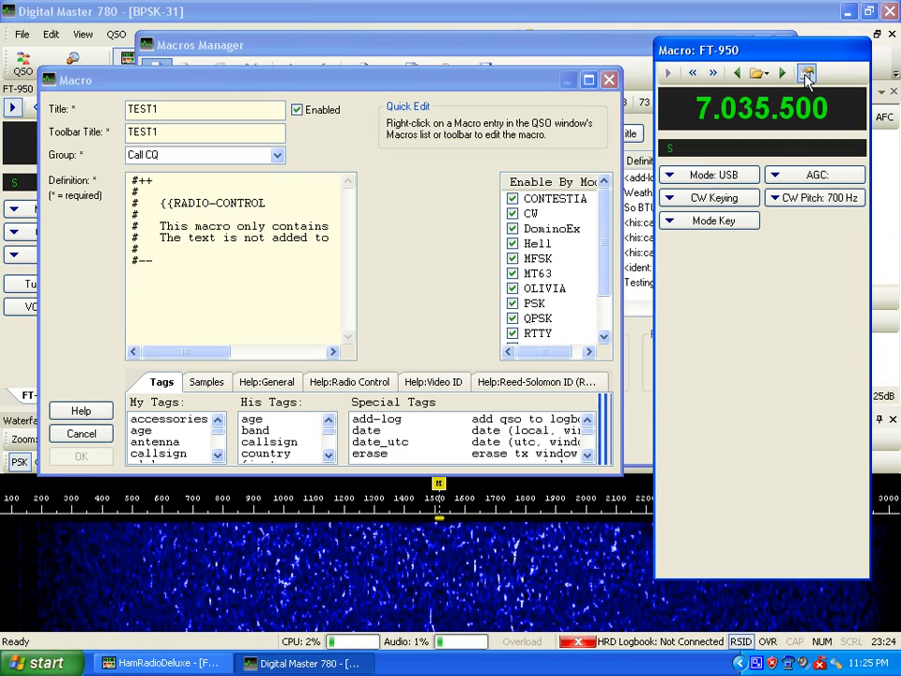
pyautogui.click(805, 75)
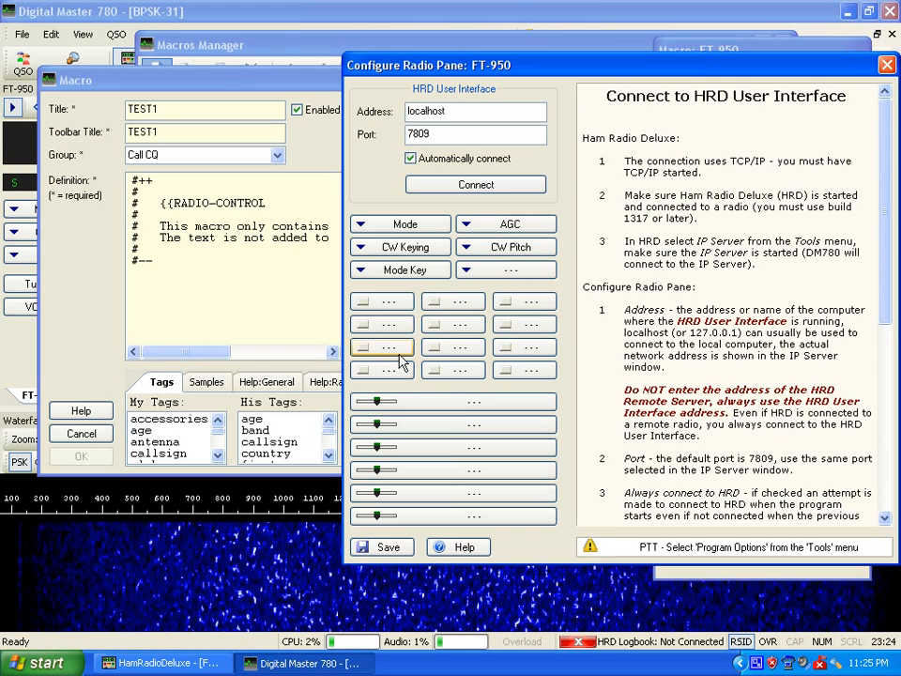
pyautogui.click(387, 302)
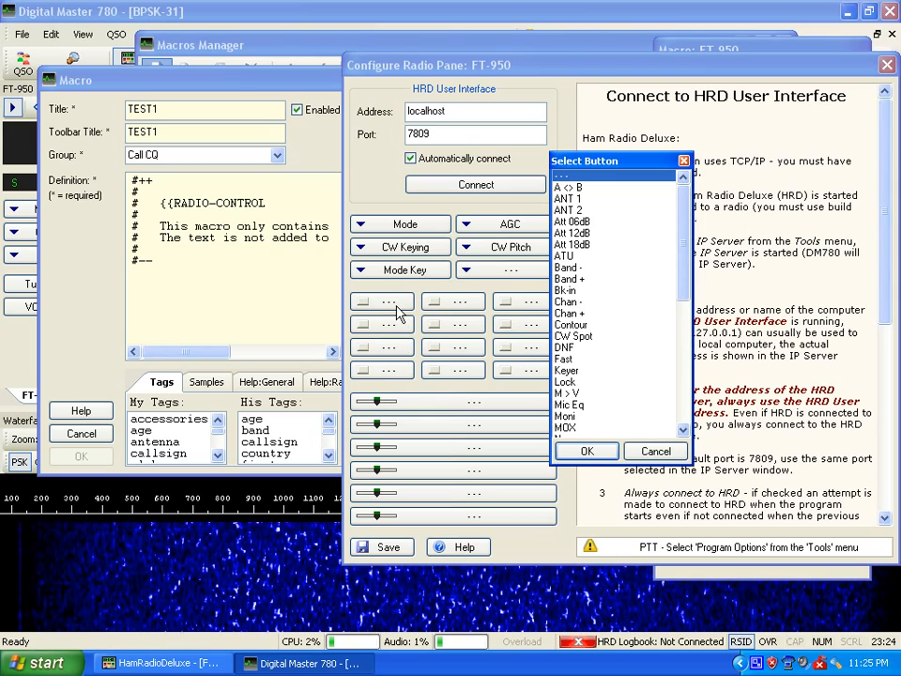
pyautogui.moveTo(684, 217); pyautogui.dragTo(685, 357)
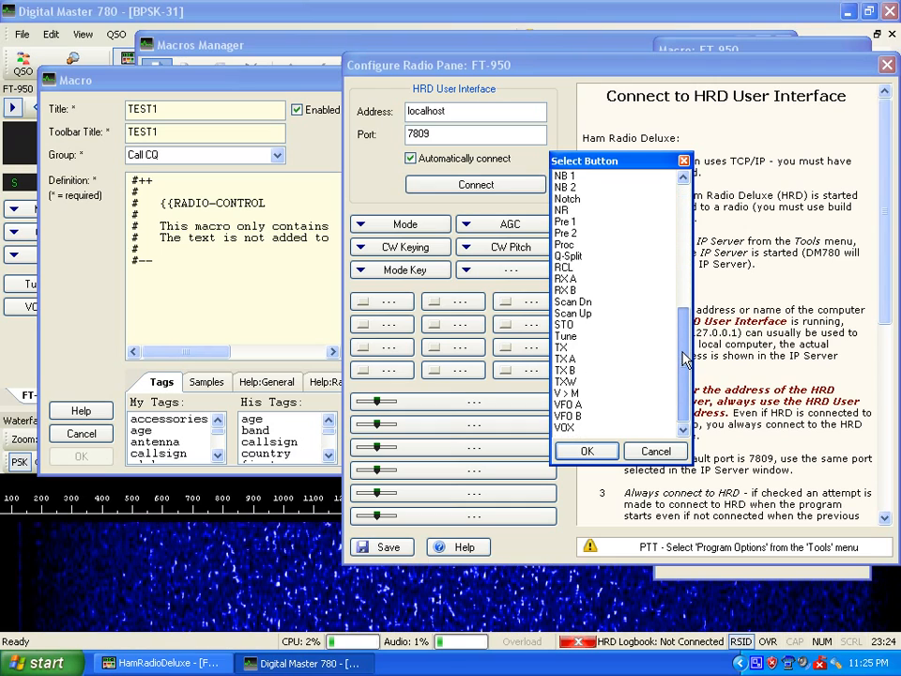
pyautogui.moveTo(685, 357); pyautogui.dragTo(682, 204)
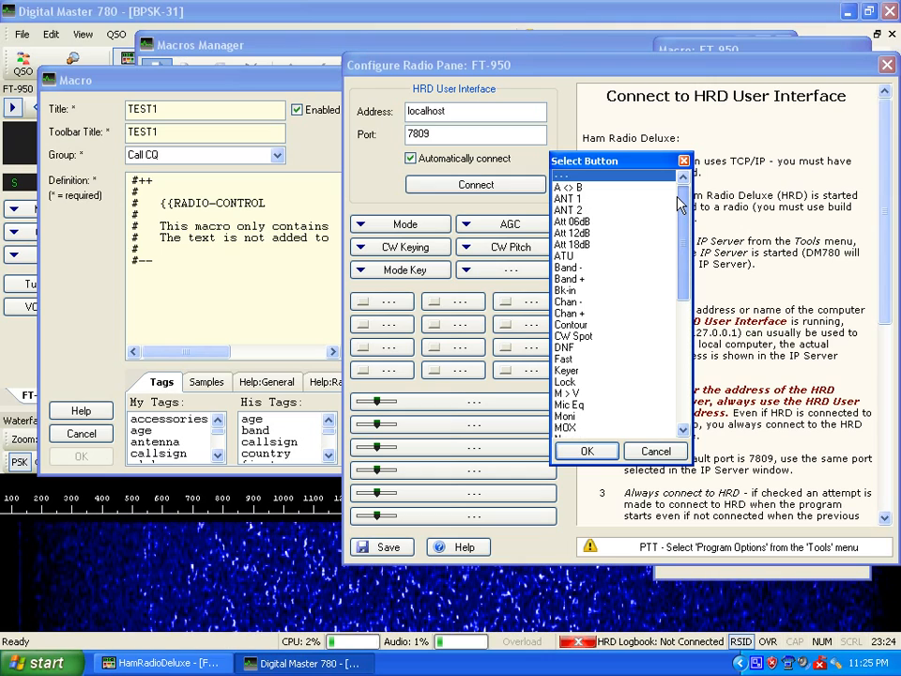
pyautogui.moveTo(682, 205); pyautogui.dragTo(684, 347)
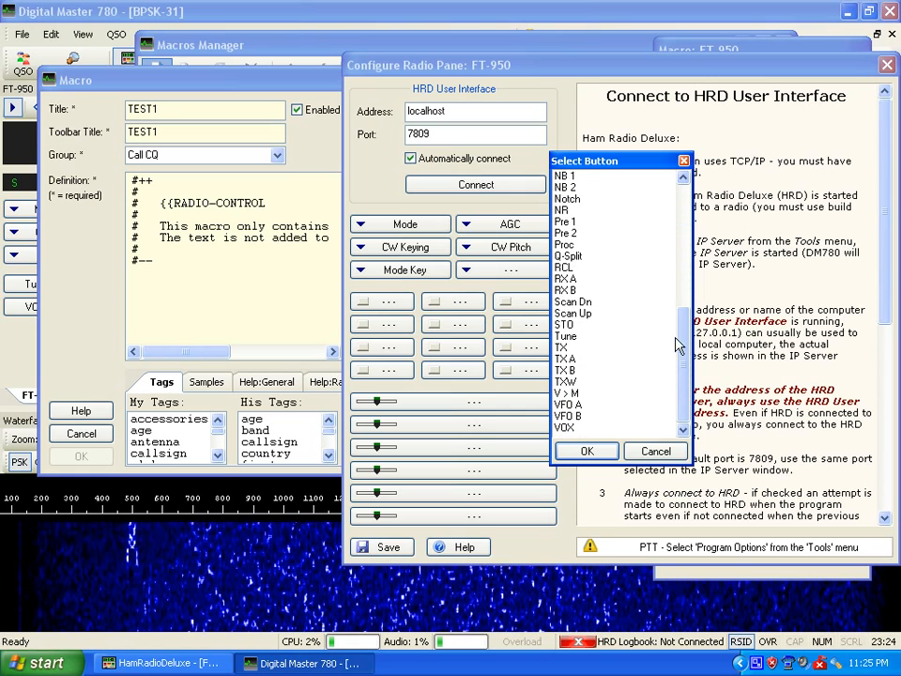
pyautogui.click(587, 336)
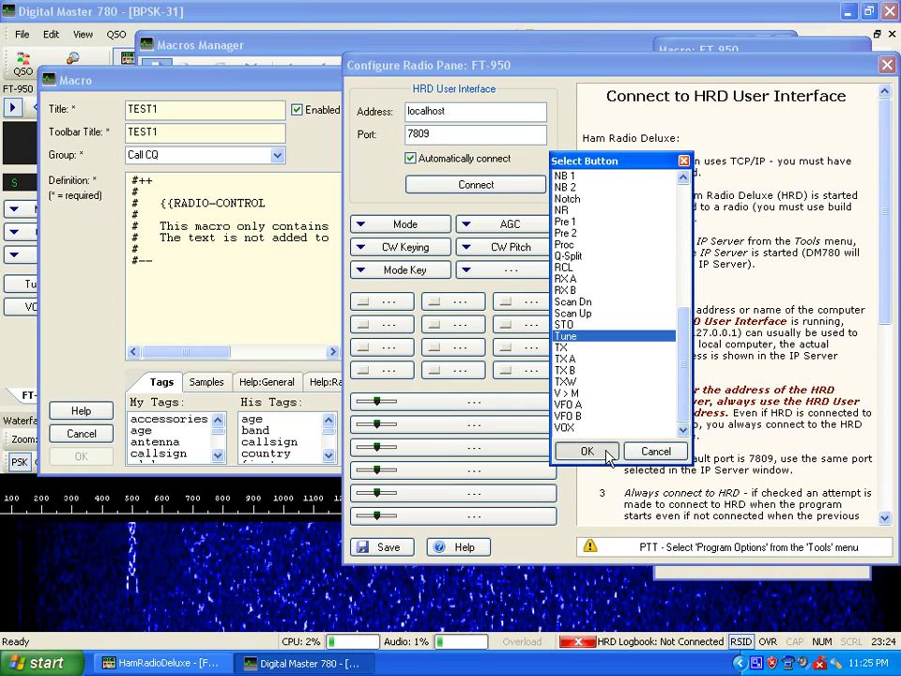
pyautogui.click(606, 448)
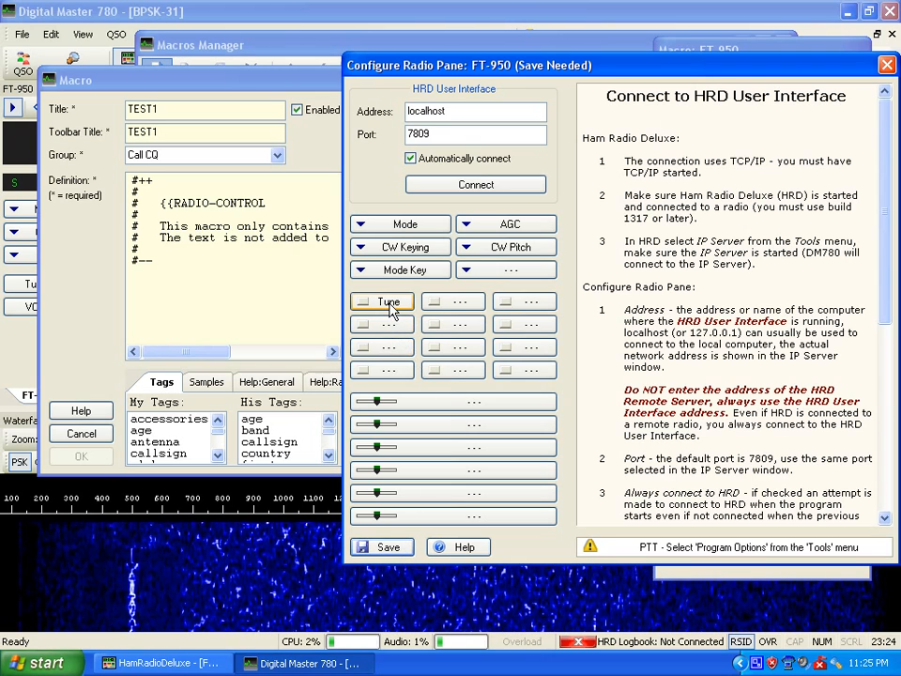
# Step: Save the radio pane configuration, add the Tune = On command to TEST1's definition, and check the inserted line
pyautogui.click(383, 548)
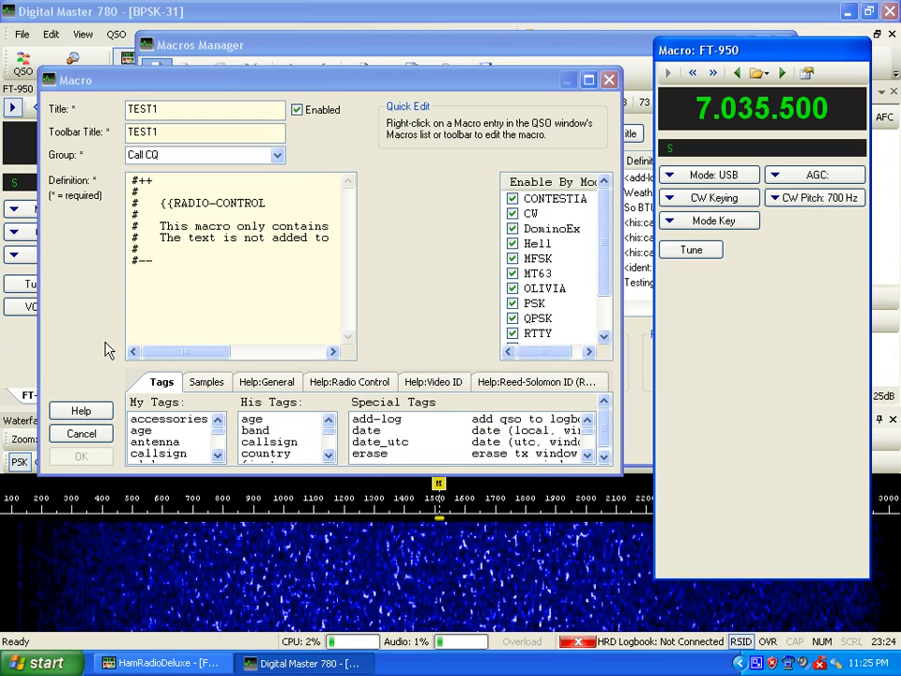
pyautogui.click(692, 250)
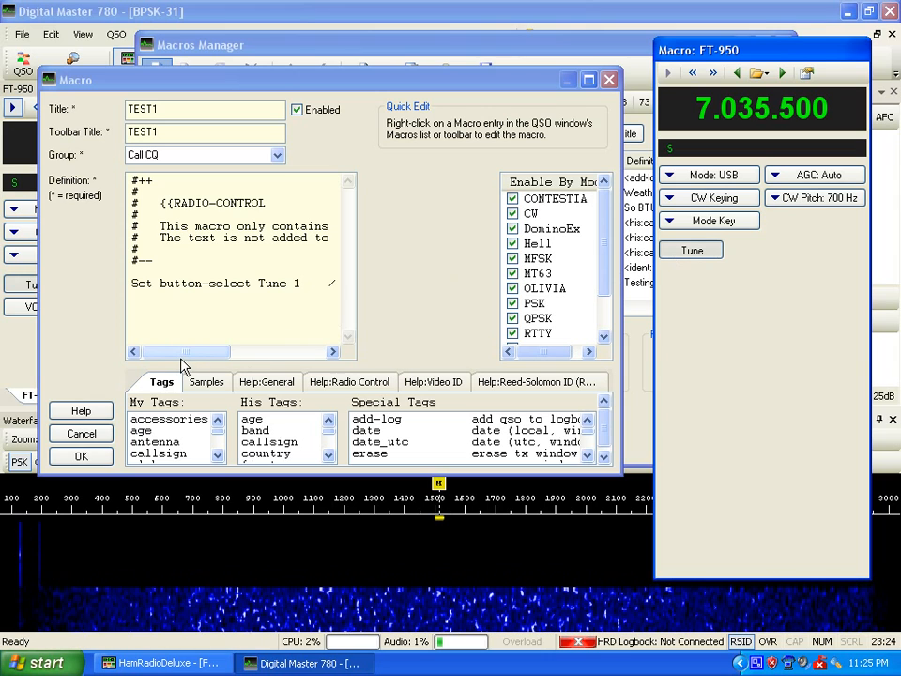
pyautogui.moveTo(183, 355)
pyautogui.mouseDown()
pyautogui.moveTo(239, 357)
pyautogui.moveTo(181, 360)
pyautogui.mouseUp()
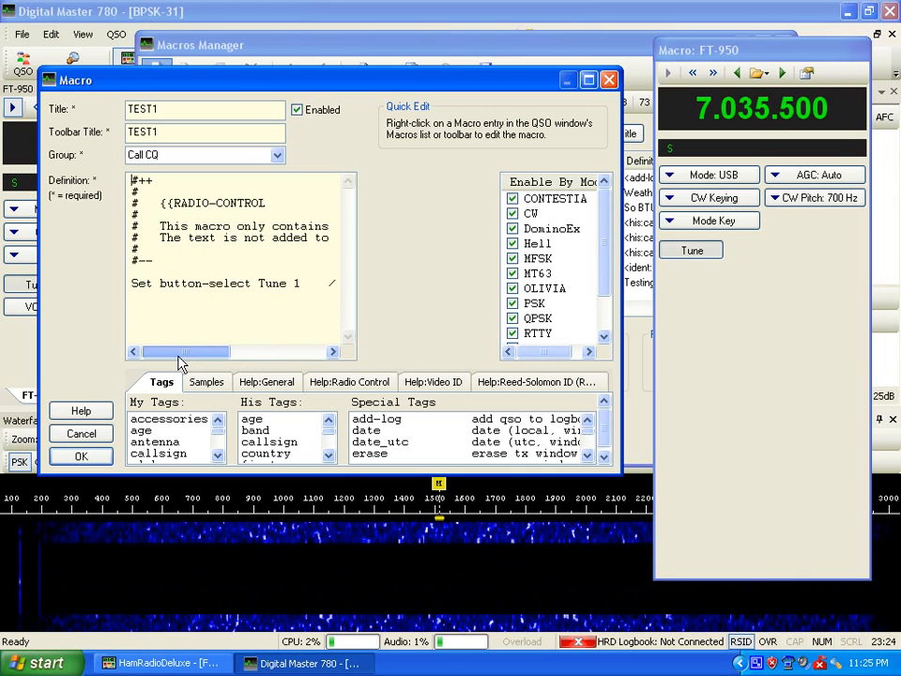
pyautogui.doubleClick(141, 283)
pyautogui.moveTo(247, 295); pyautogui.dragTo(350, 297)
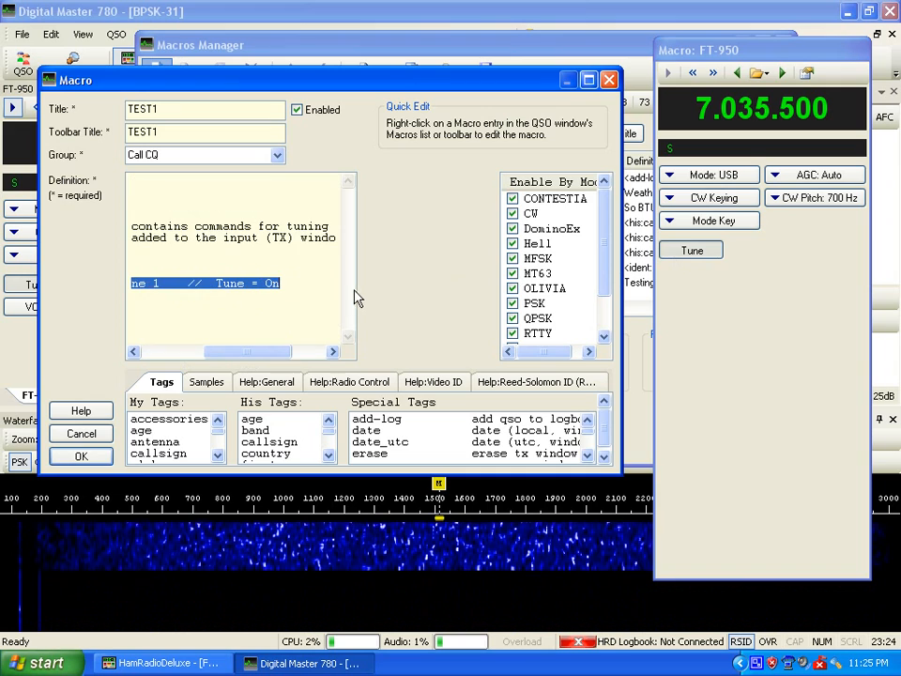
pyautogui.moveTo(259, 353); pyautogui.dragTo(147, 352)
pyautogui.click(141, 337)
# Step: Save the TEST1 macro and apply the changes to the Default macro set
pyautogui.click(84, 456)
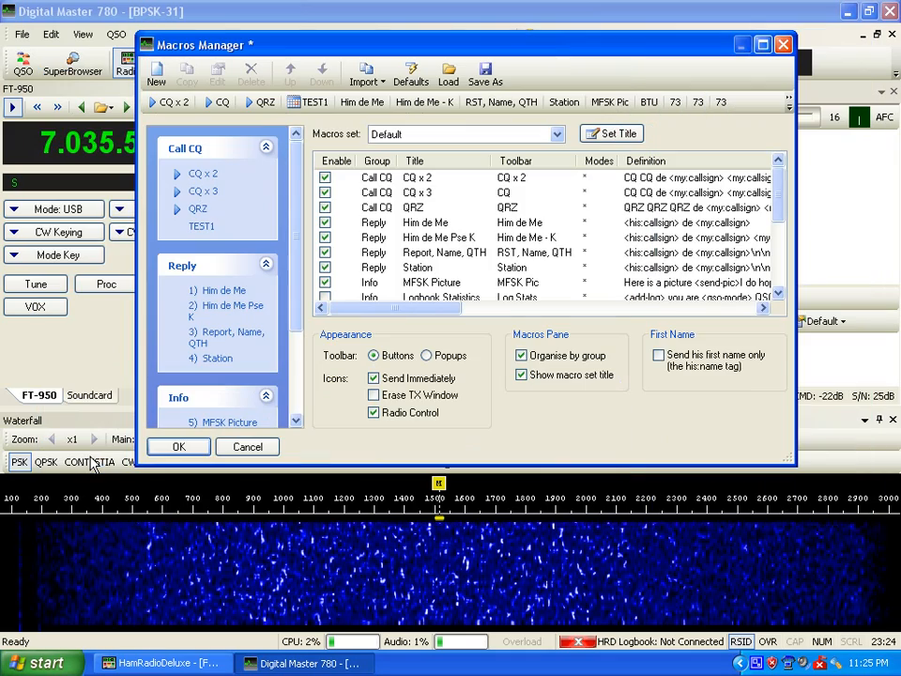
pyautogui.click(178, 447)
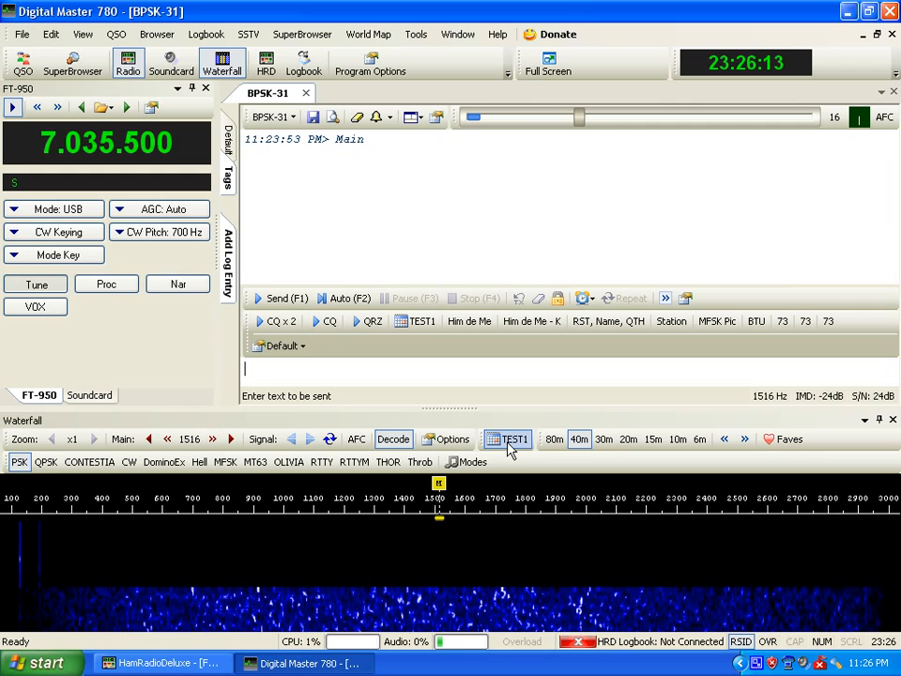
# Step: Reopen the Macros Manager and create a new macro with title and toolbar title NAR
pyautogui.click(415, 35)
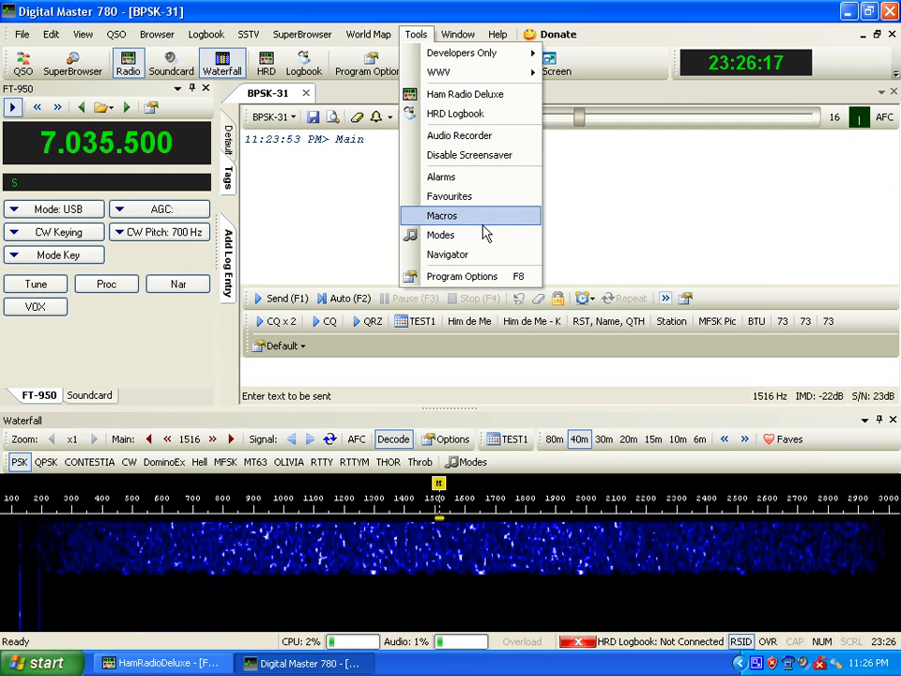
pyautogui.click(451, 216)
pyautogui.click(155, 75)
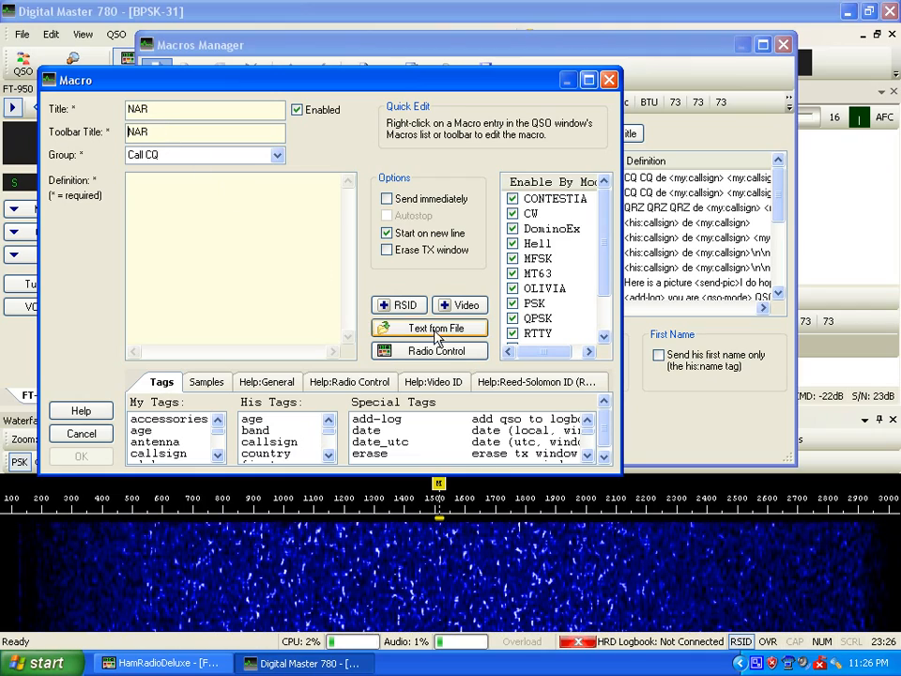
# Step: Make NAR a Radio Control macro and connect its radio pane to HRD
pyautogui.click(445, 361)
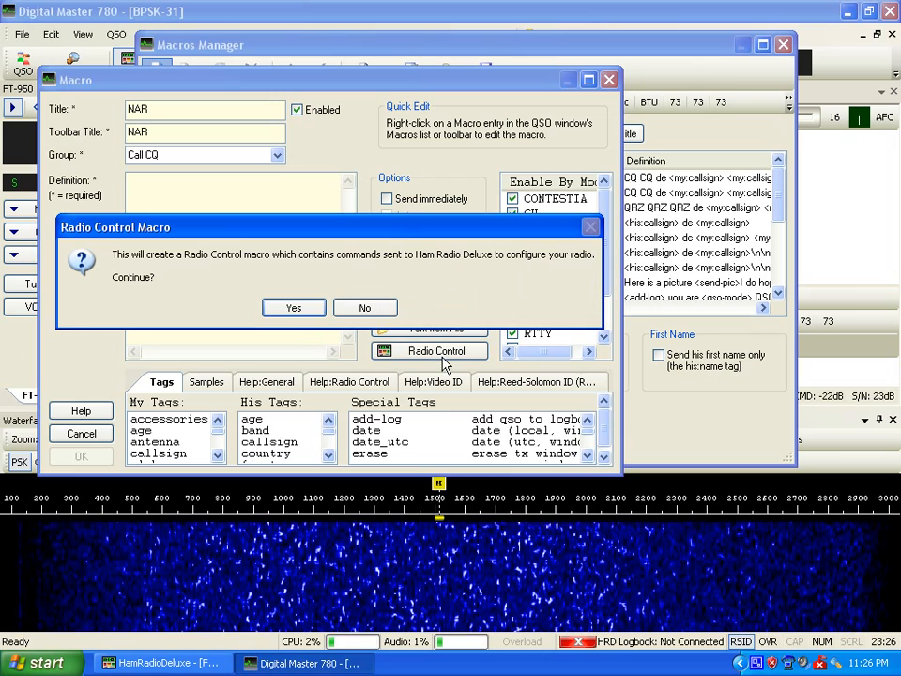
pyautogui.click(285, 310)
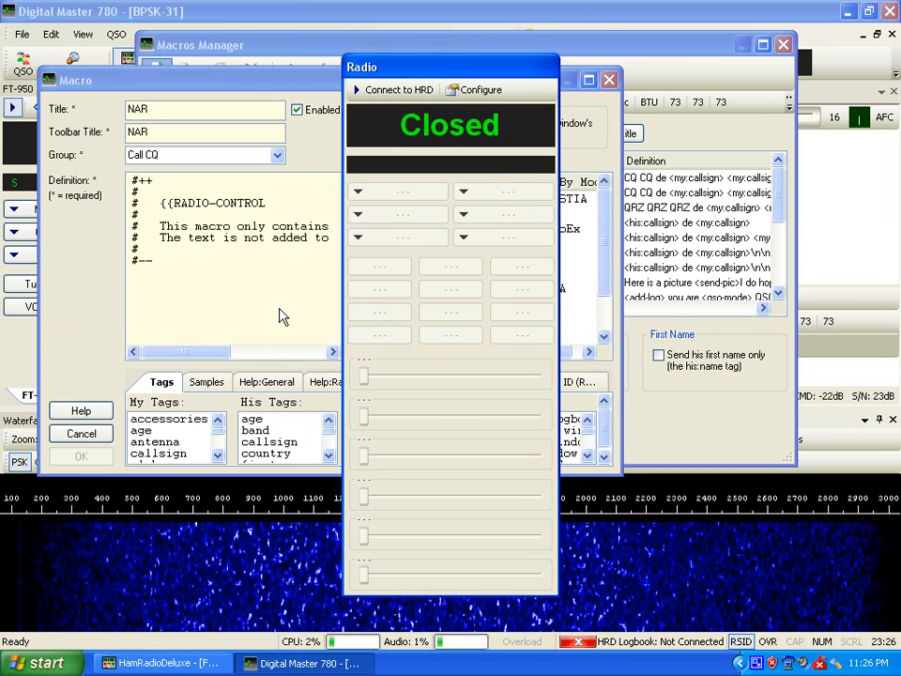
pyautogui.click(414, 91)
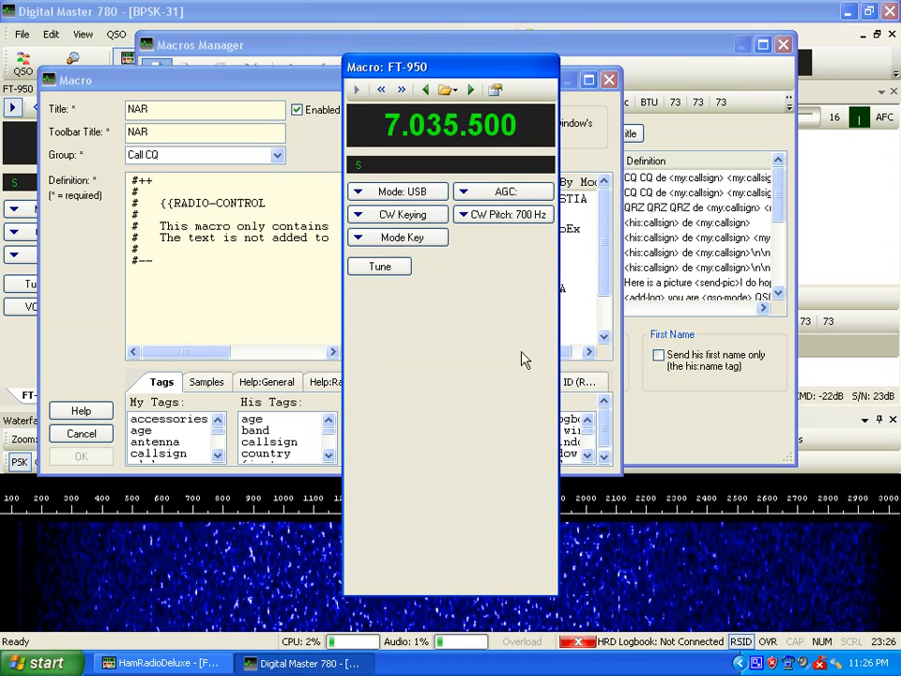
# Step: Configure the NAR macro's radio pane, assigning the Nar function to the empty button beside Tune, and save the configuration
pyautogui.click(496, 90)
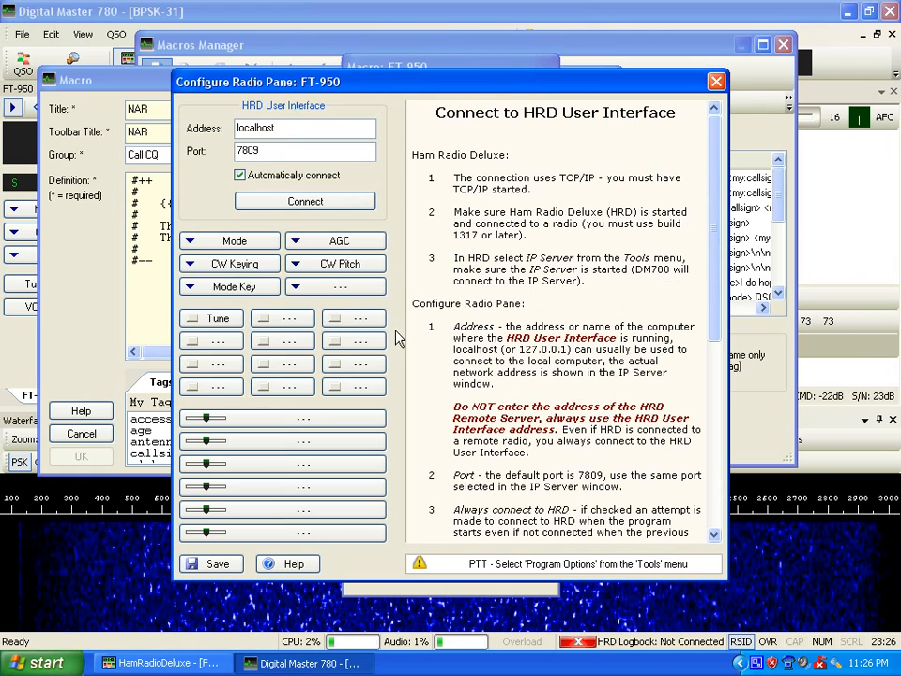
pyautogui.click(281, 320)
pyautogui.moveTo(511, 259); pyautogui.dragTo(511, 317)
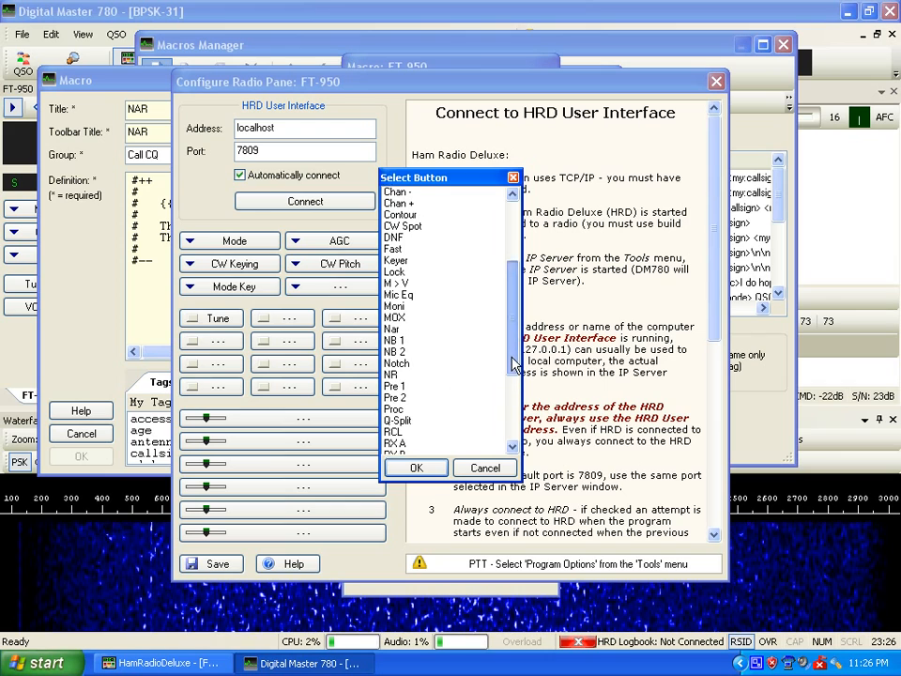
pyautogui.moveTo(513, 361); pyautogui.dragTo(515, 385)
pyautogui.click(391, 273)
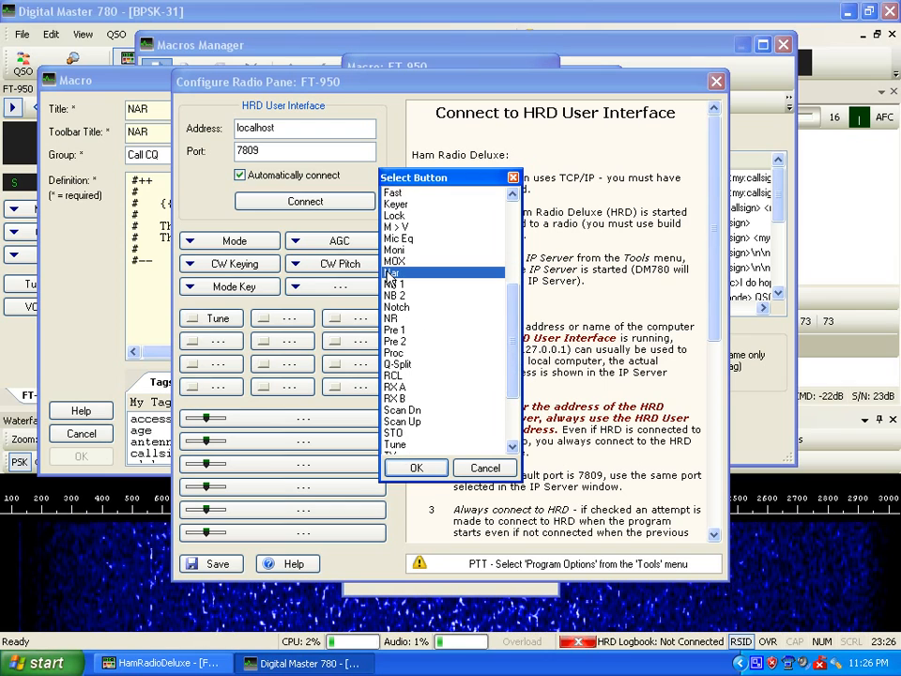
pyautogui.click(418, 469)
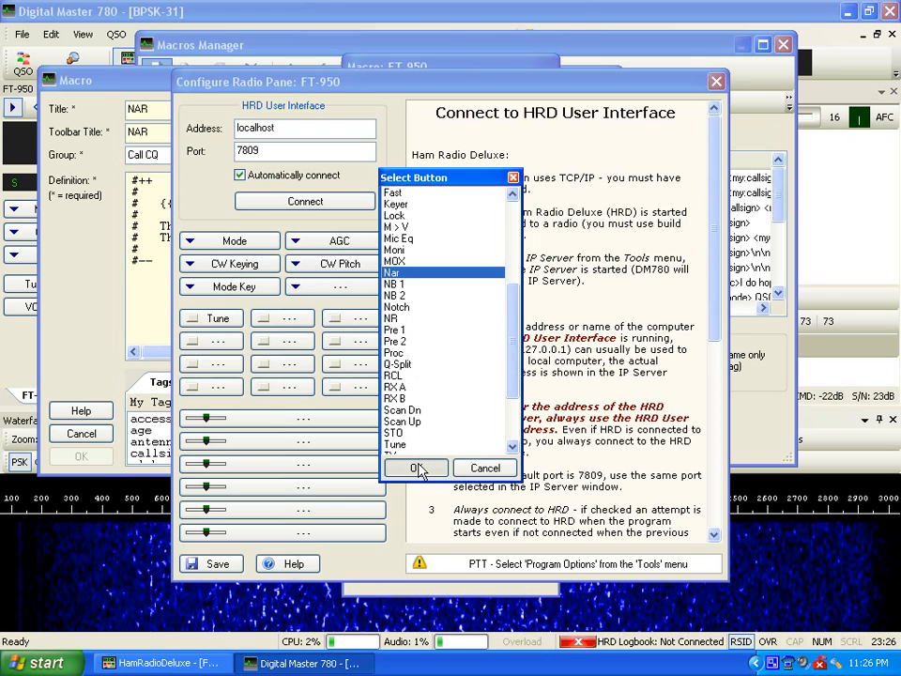
pyautogui.click(212, 567)
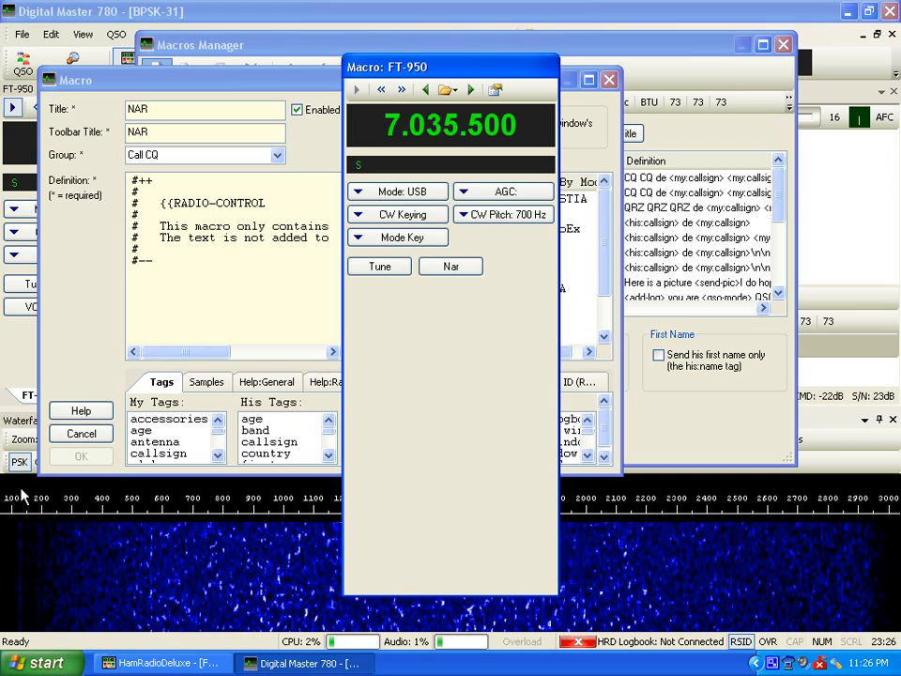
# Step: Add the Nar = On command to the NAR macro's definition and check its value and comment
pyautogui.click(440, 272)
pyautogui.moveTo(447, 73); pyautogui.dragTo(777, 74)
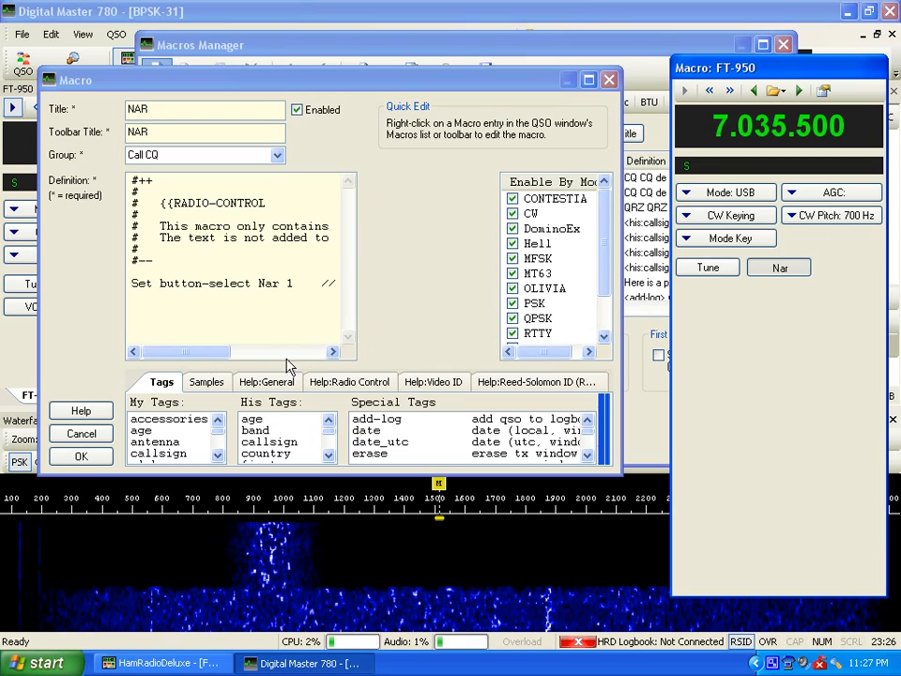
pyautogui.moveTo(201, 354); pyautogui.dragTo(253, 355)
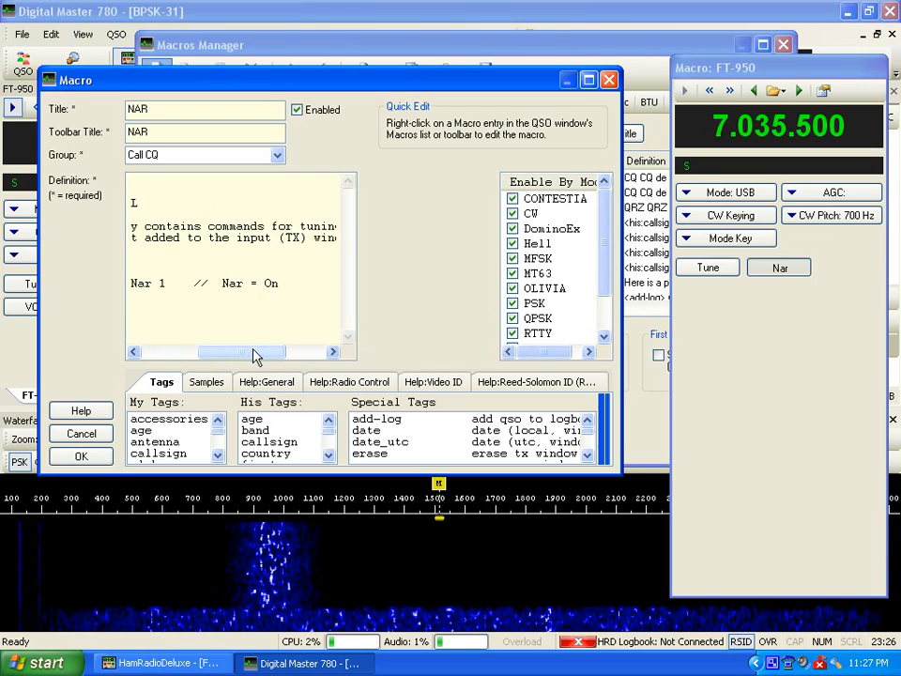
pyautogui.doubleClick(166, 284)
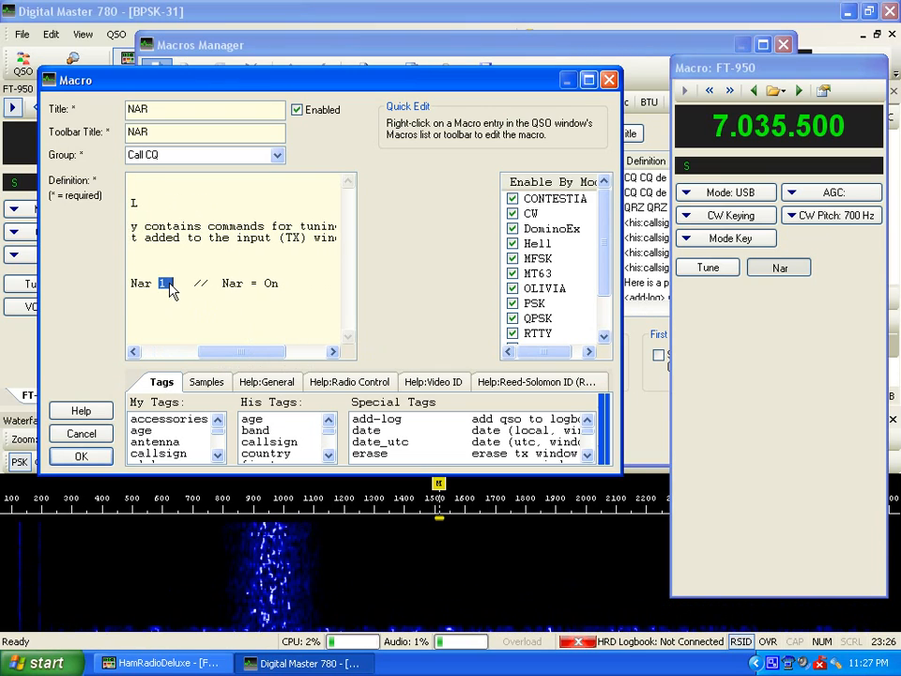
pyautogui.doubleClick(271, 283)
pyautogui.doubleClick(162, 284)
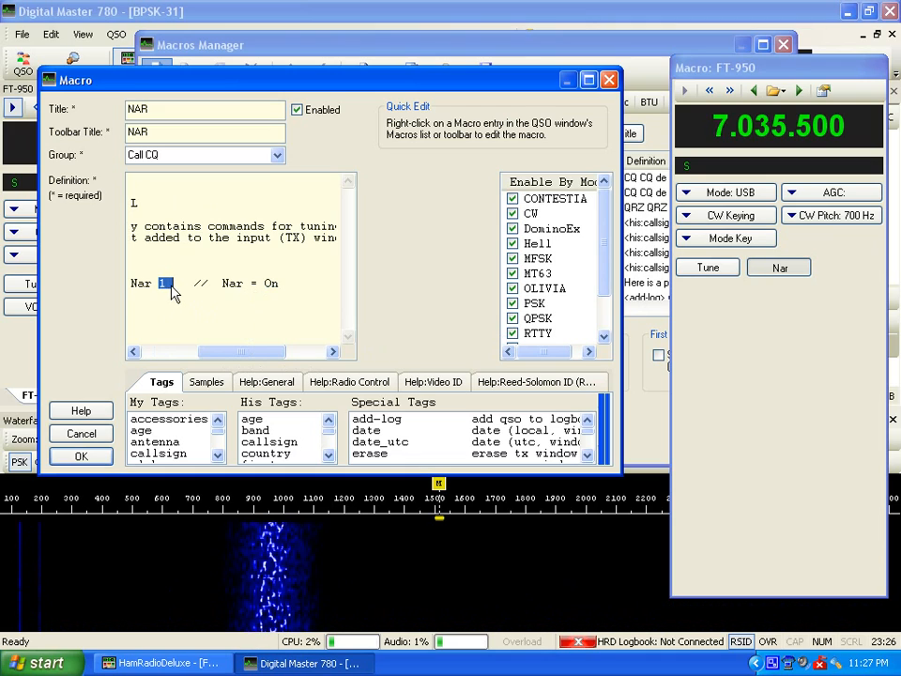
pyautogui.doubleClick(270, 284)
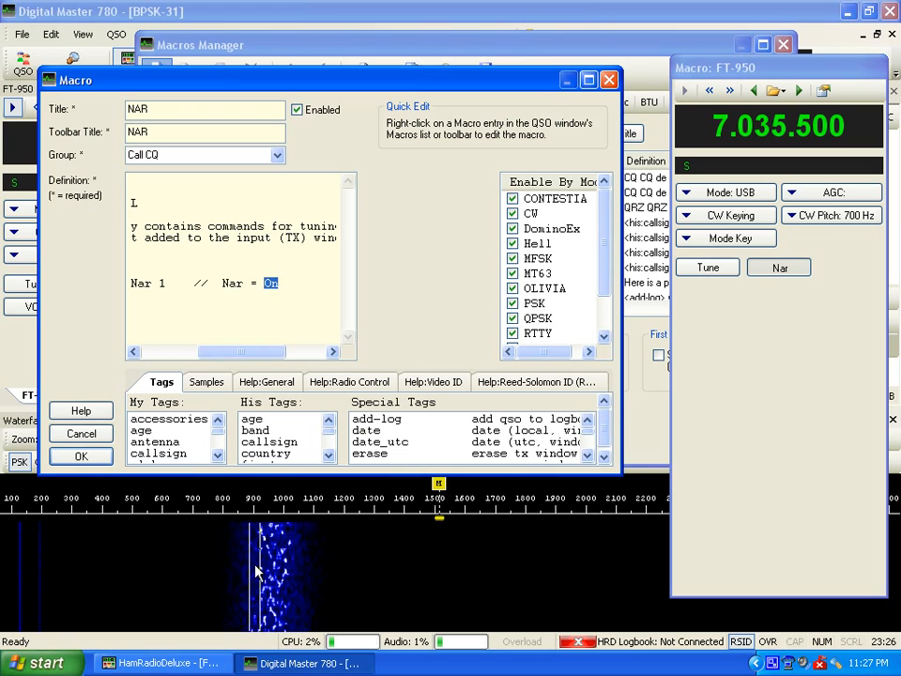
# Step: Save the NAR macro and the macro set, and run NAR to switch on the radio's narrow filter
pyautogui.click(82, 456)
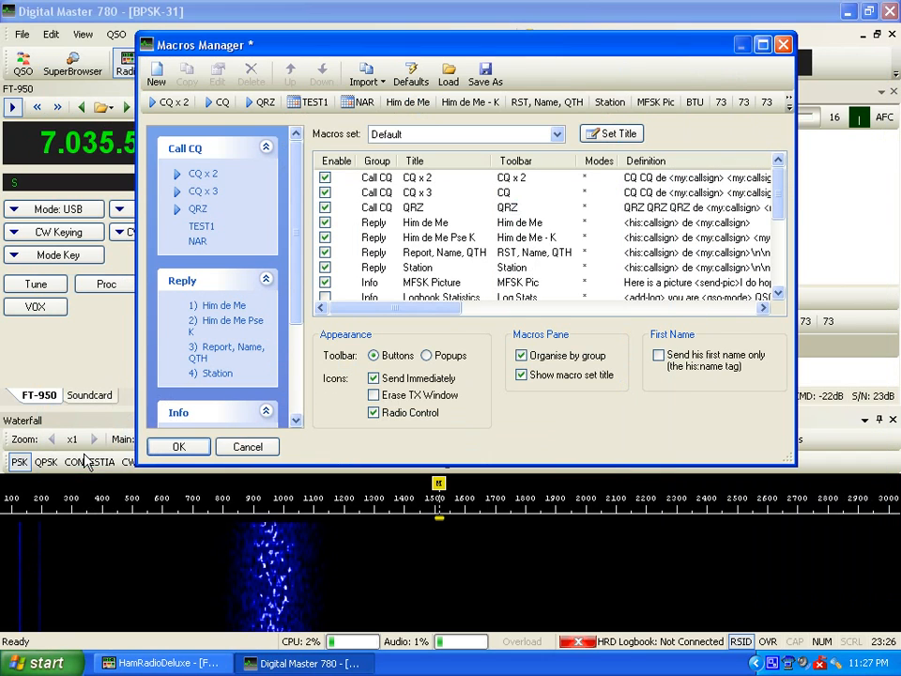
pyautogui.click(178, 447)
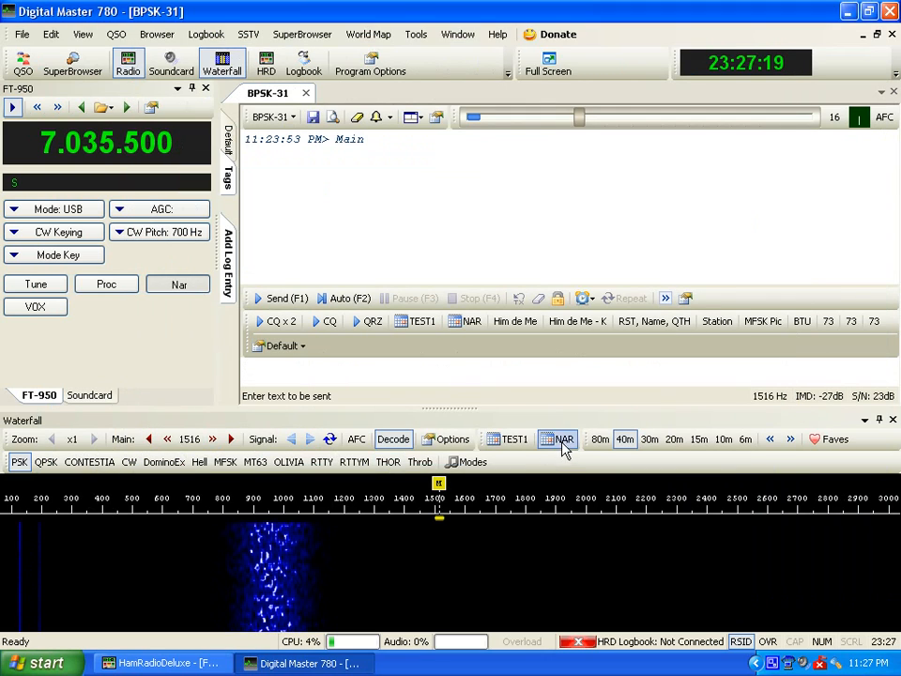
pyautogui.moveTo(267, 608)
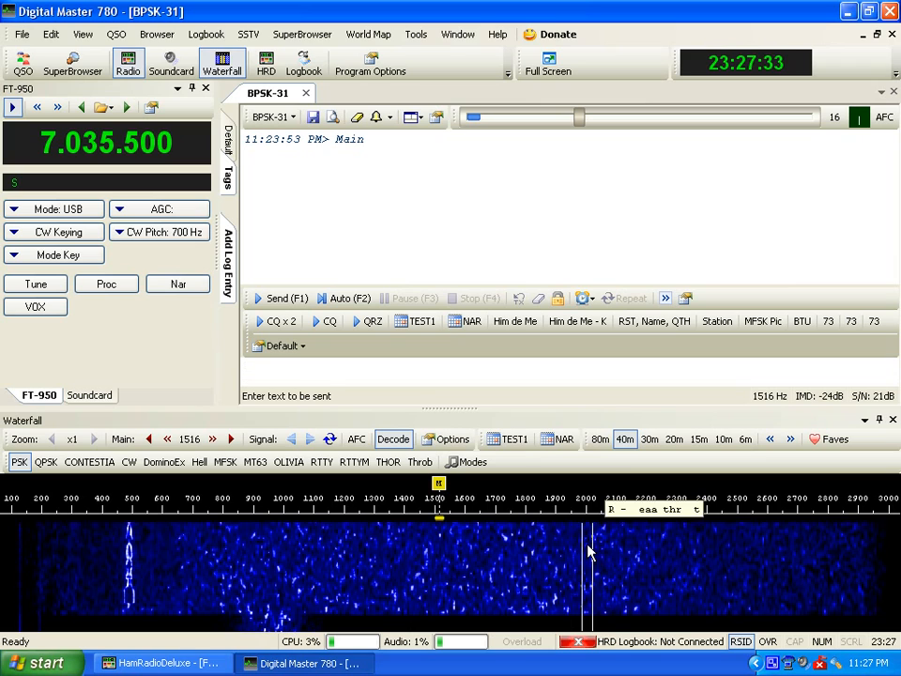
pyautogui.click(554, 446)
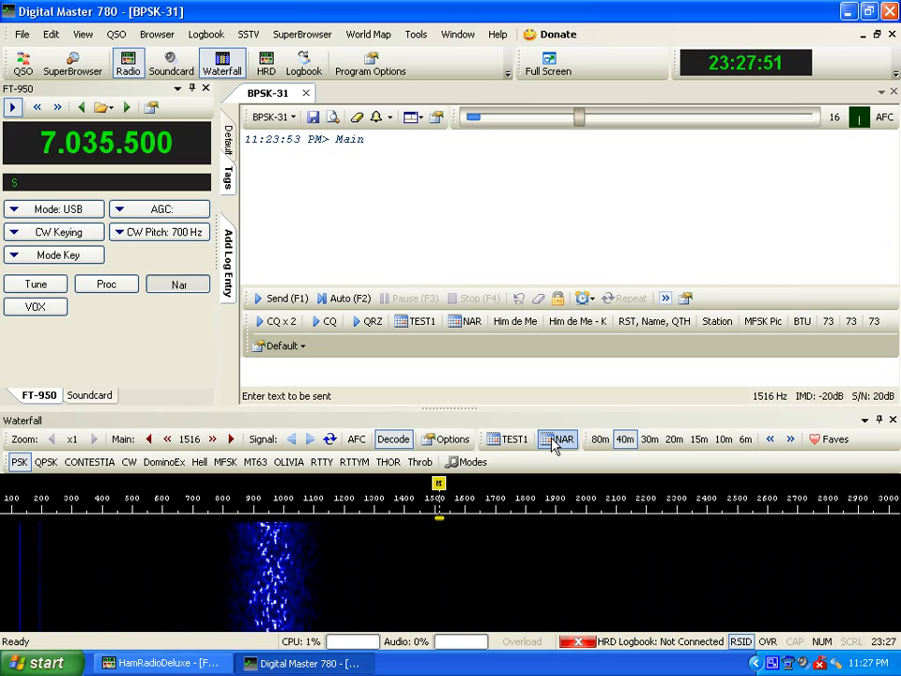
# Step: Reopen the Macros Manager and create a new macro with title and toolbar title WIDE
pyautogui.click(415, 35)
pyautogui.click(475, 218)
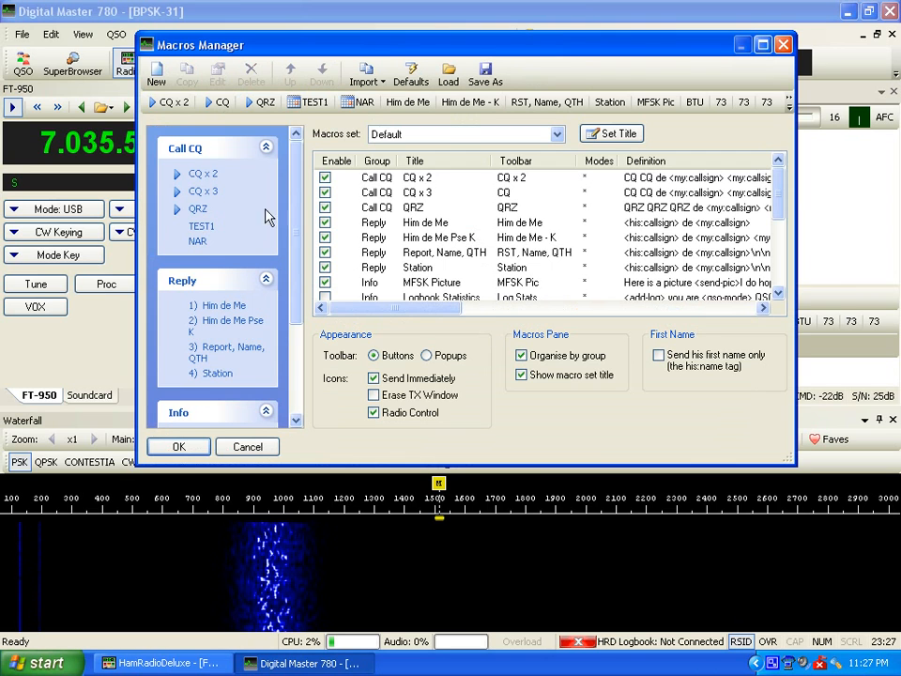
pyautogui.click(156, 73)
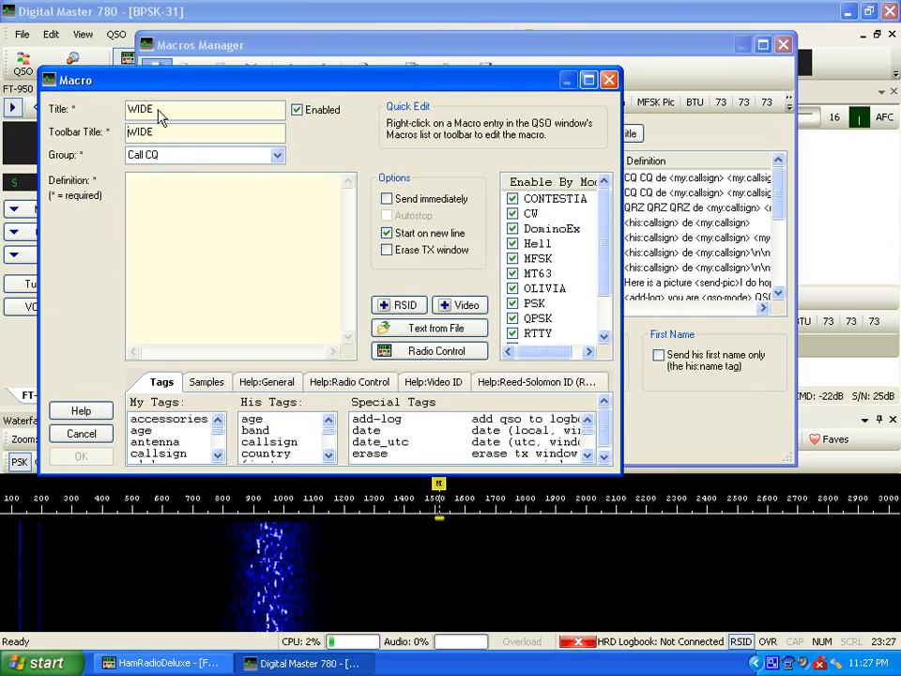
# Step: Make WIDE a Radio Control macro and connect its radio pane to HRD
pyautogui.click(398, 354)
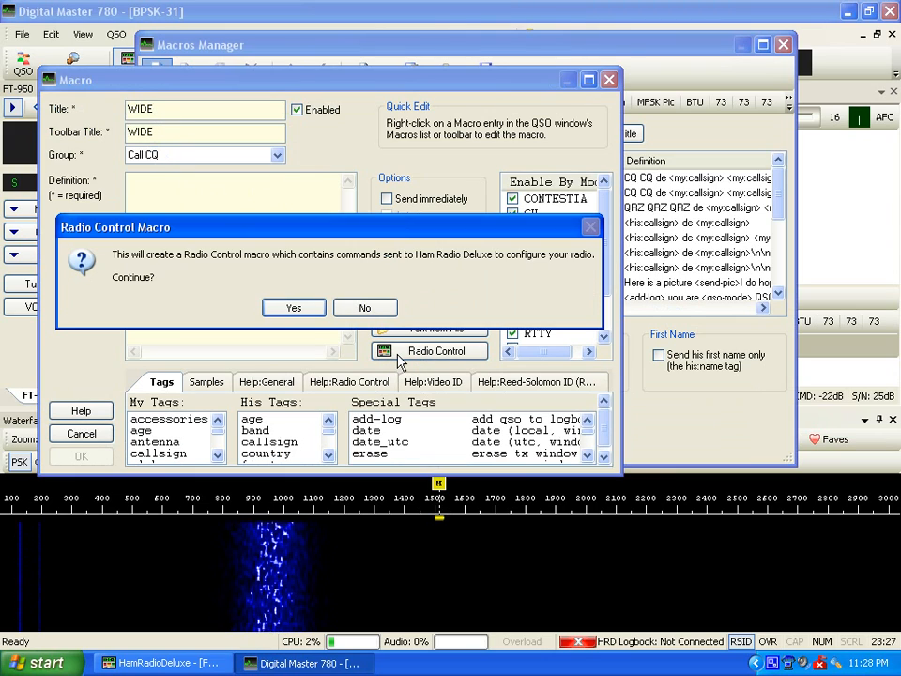
pyautogui.click(294, 308)
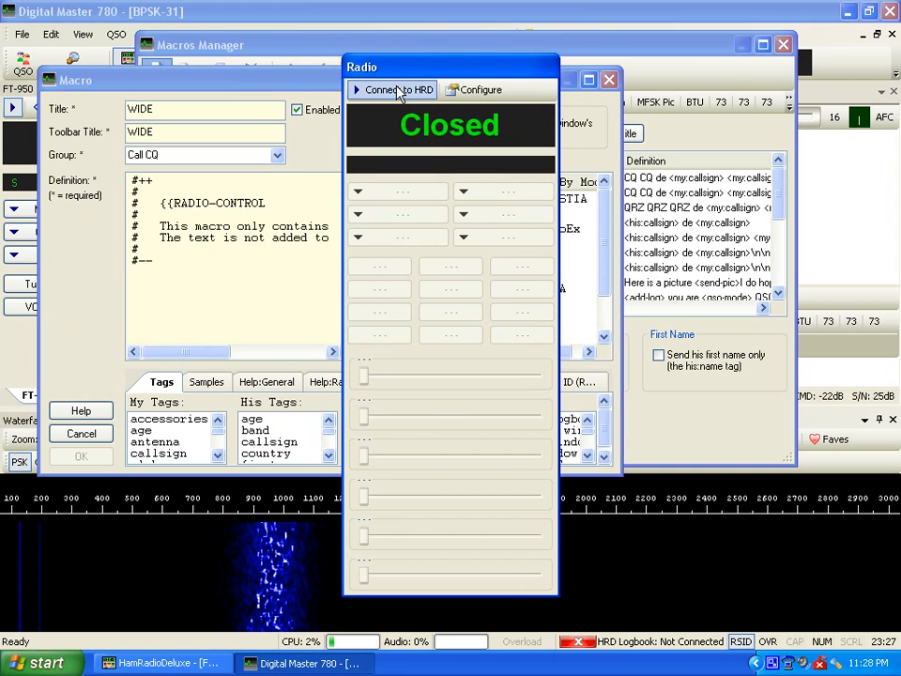
pyautogui.click(396, 90)
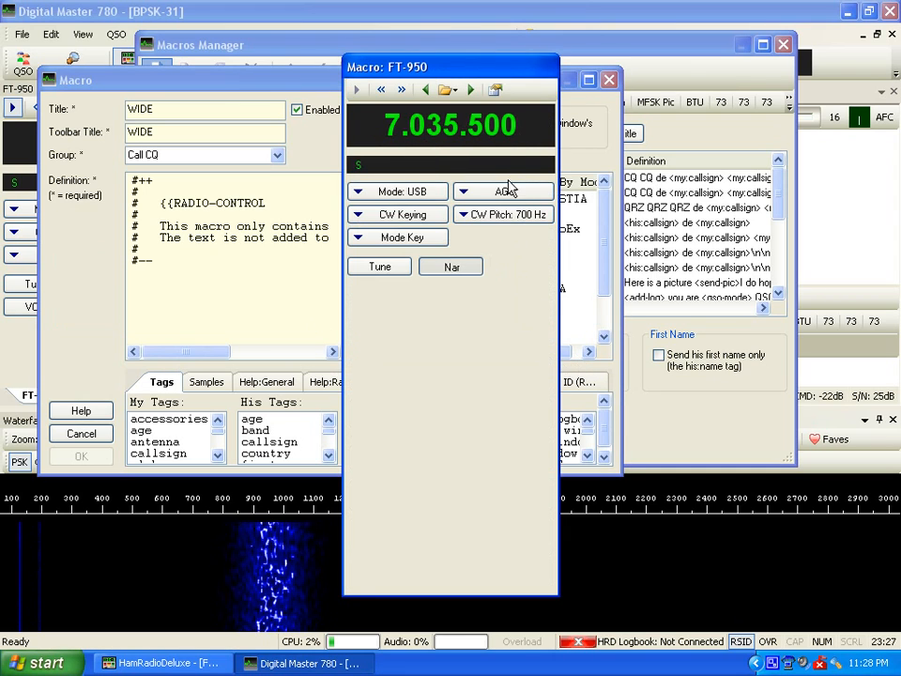
# Step: Configure the WIDE macro's radio pane, assigning the Nar function to the third button of the first row, and save the configuration
pyautogui.click(495, 89)
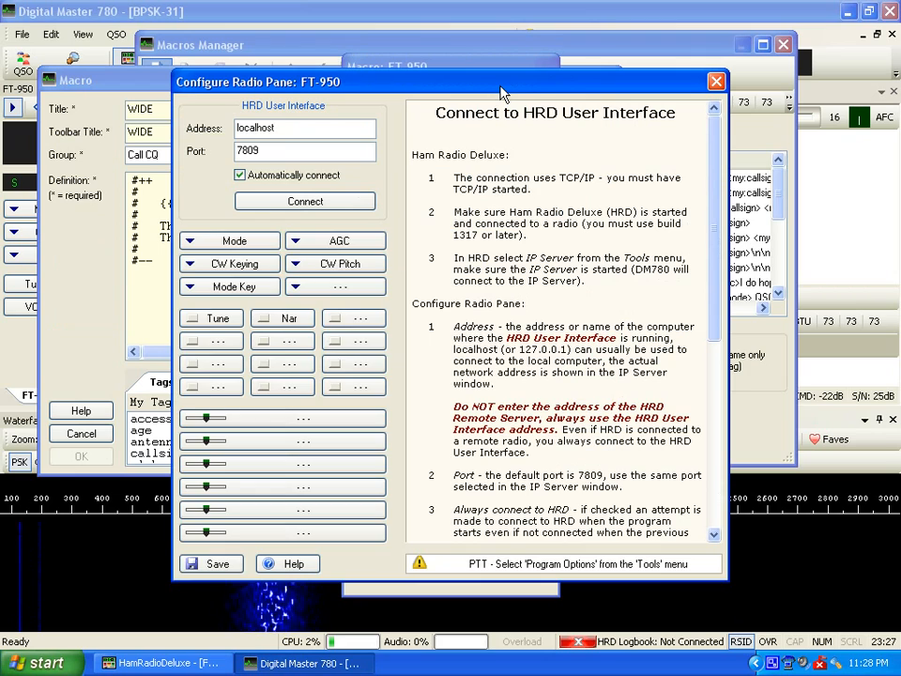
pyautogui.click(356, 320)
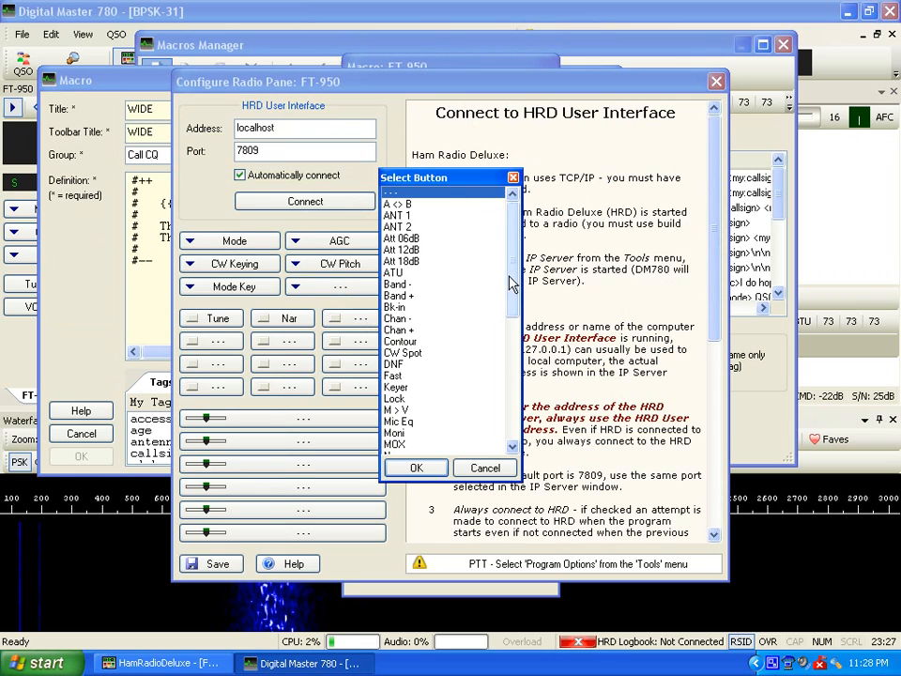
pyautogui.moveTo(513, 282); pyautogui.dragTo(512, 402)
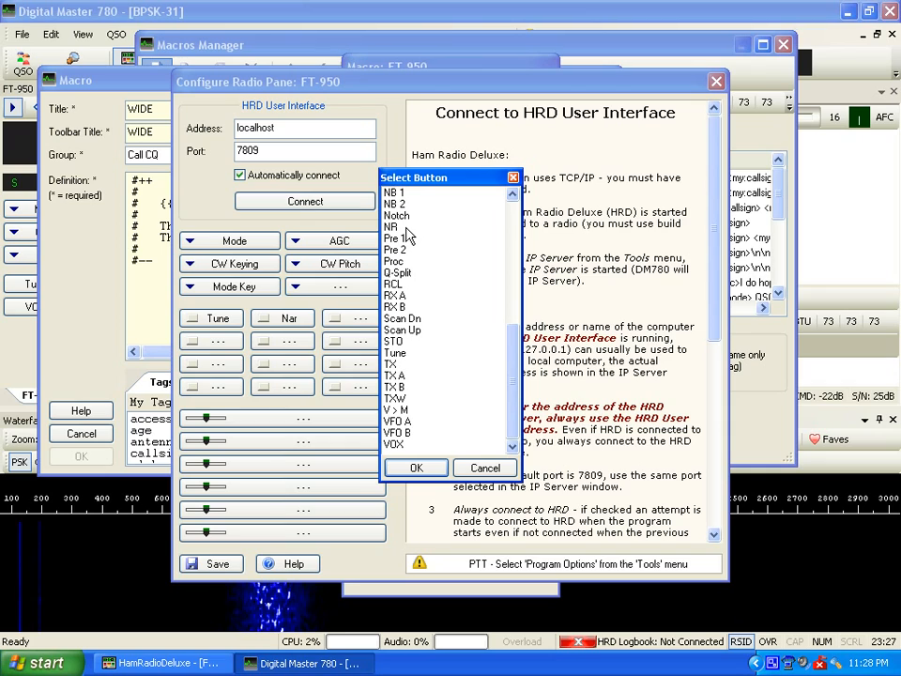
pyautogui.moveTo(512, 376); pyautogui.dragTo(513, 300)
pyautogui.click(396, 343)
pyautogui.click(415, 467)
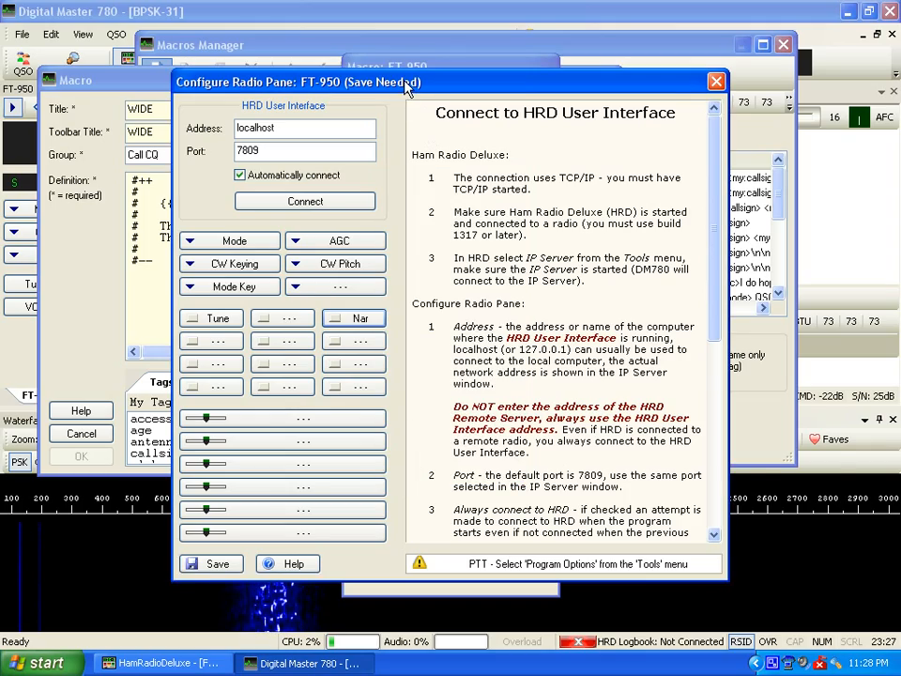
pyautogui.moveTo(405, 83); pyautogui.dragTo(662, 83)
pyautogui.click(461, 560)
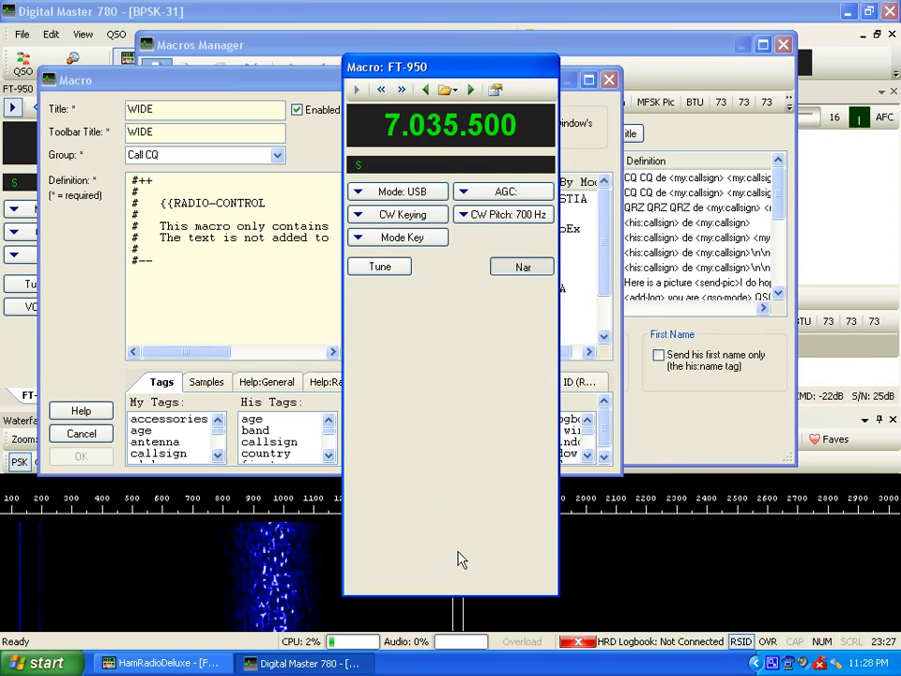
# Step: Record the Nar off command in the WIDE macro and check it in the definition
pyautogui.moveTo(461, 75); pyautogui.dragTo(660, 76)
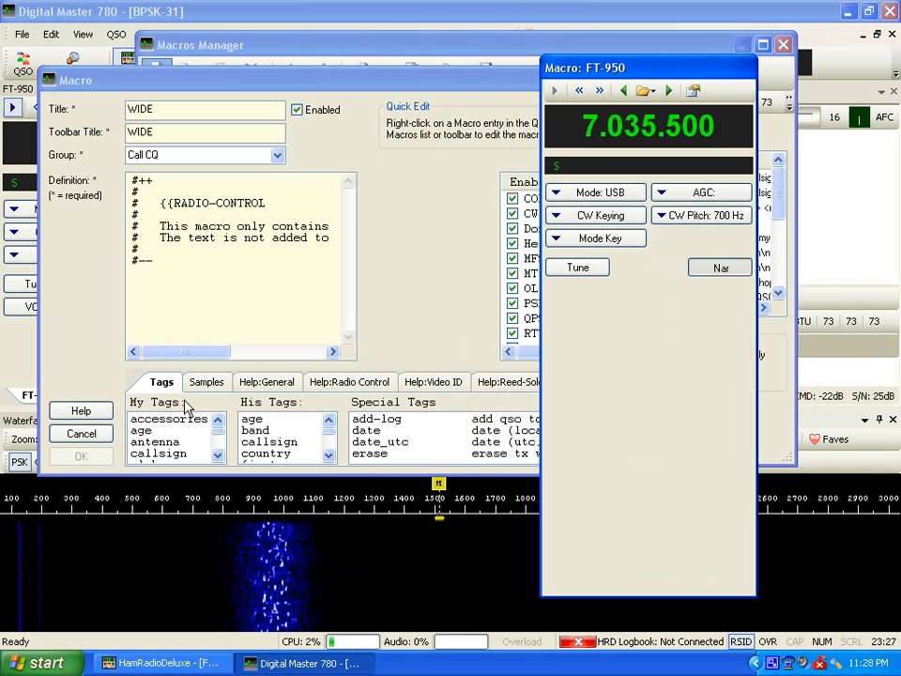
pyautogui.click(721, 267)
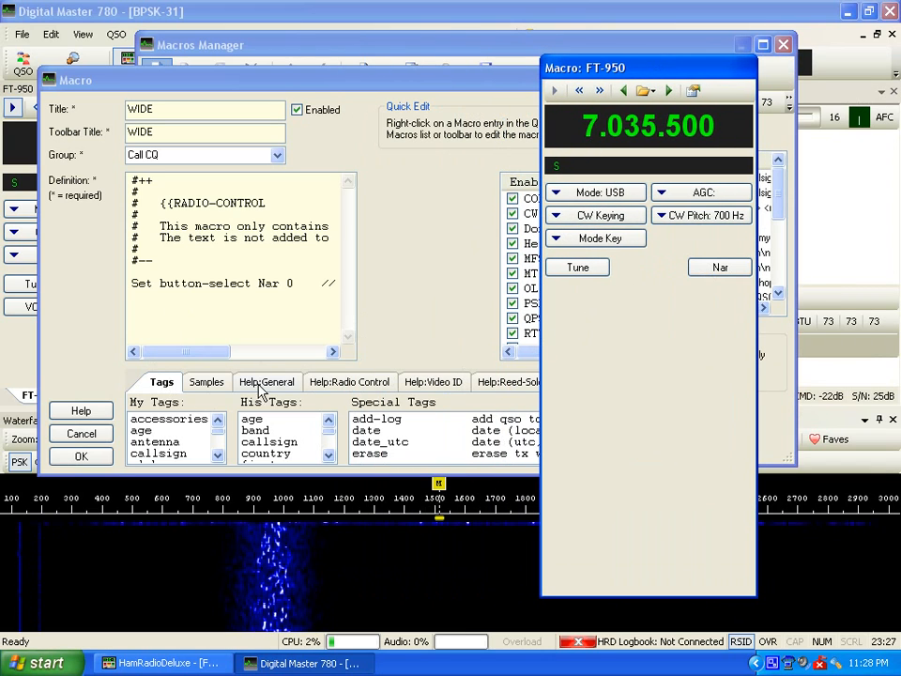
pyautogui.moveTo(193, 352); pyautogui.dragTo(254, 355)
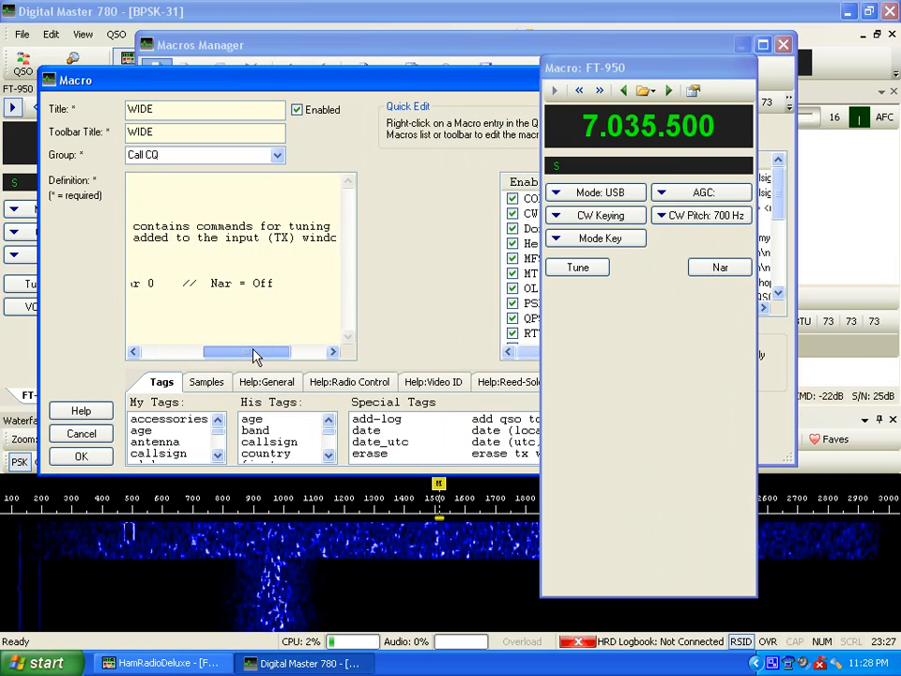
# Step: Toggle Nar on and off to compare the commands written to the WIDE macro's definition, ending with Nar off
pyautogui.click(719, 269)
pyautogui.moveTo(228, 355); pyautogui.dragTo(286, 353)
pyautogui.click(720, 270)
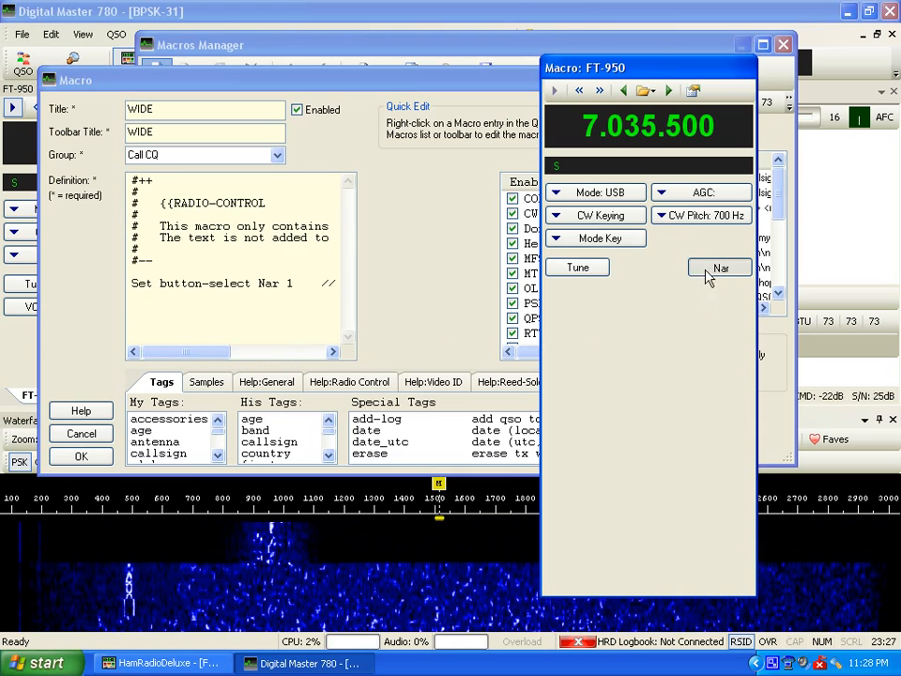
pyautogui.moveTo(222, 358); pyautogui.dragTo(278, 352)
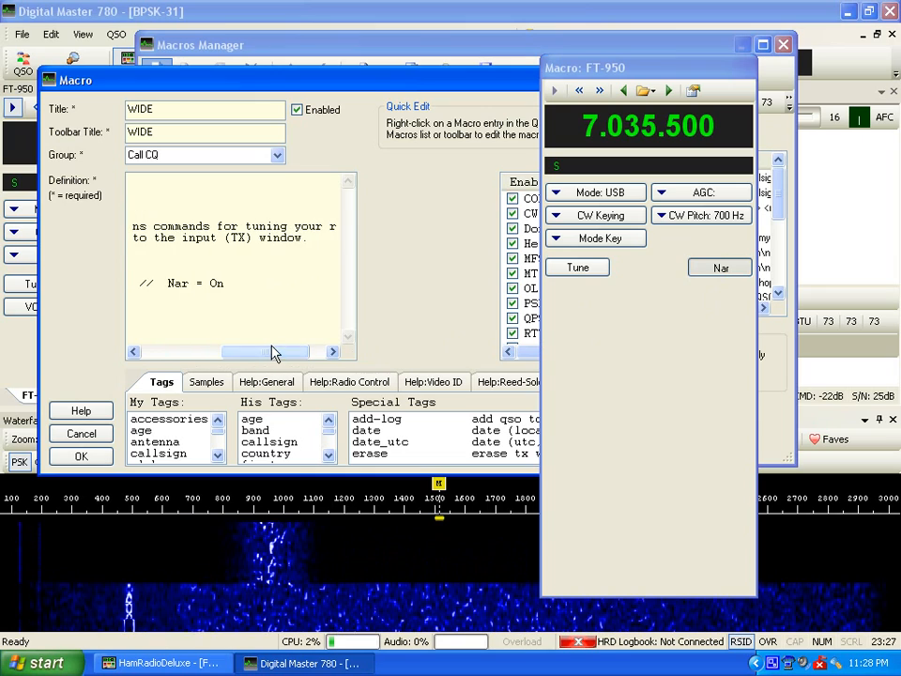
pyautogui.click(727, 271)
pyautogui.click(727, 275)
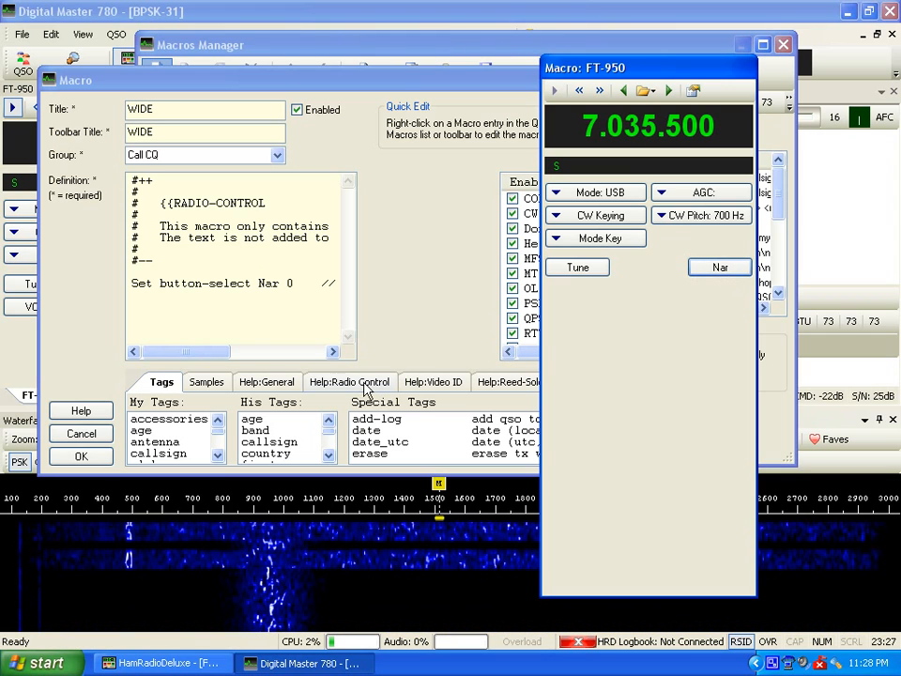
# Step: Save the WIDE macro and the macro set
pyautogui.moveTo(214, 354)
pyautogui.mouseDown()
pyautogui.moveTo(284, 352)
pyautogui.moveTo(202, 355)
pyautogui.mouseUp()
pyautogui.click(98, 453)
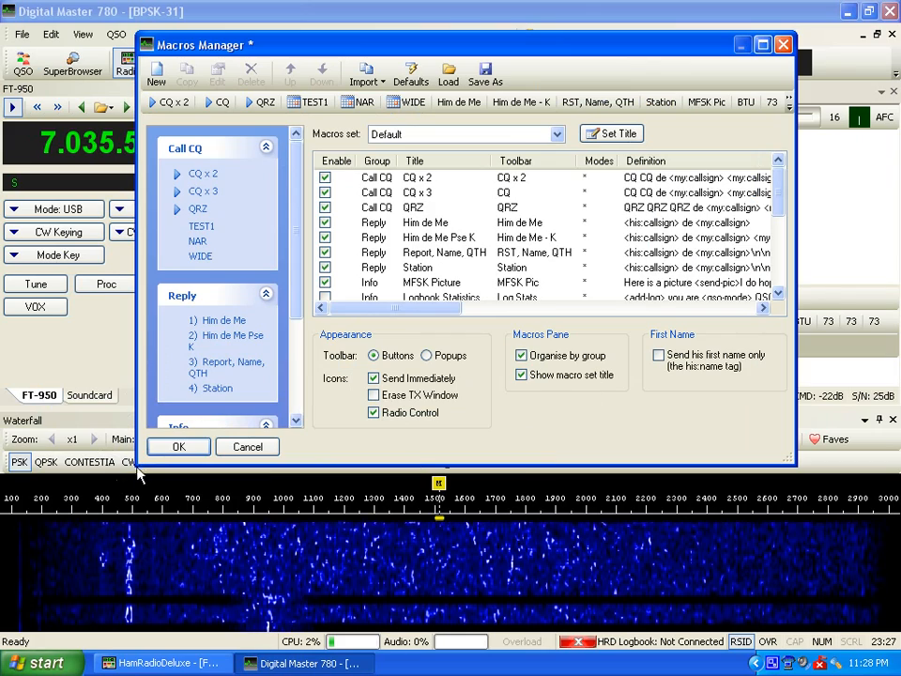
pyautogui.click(178, 446)
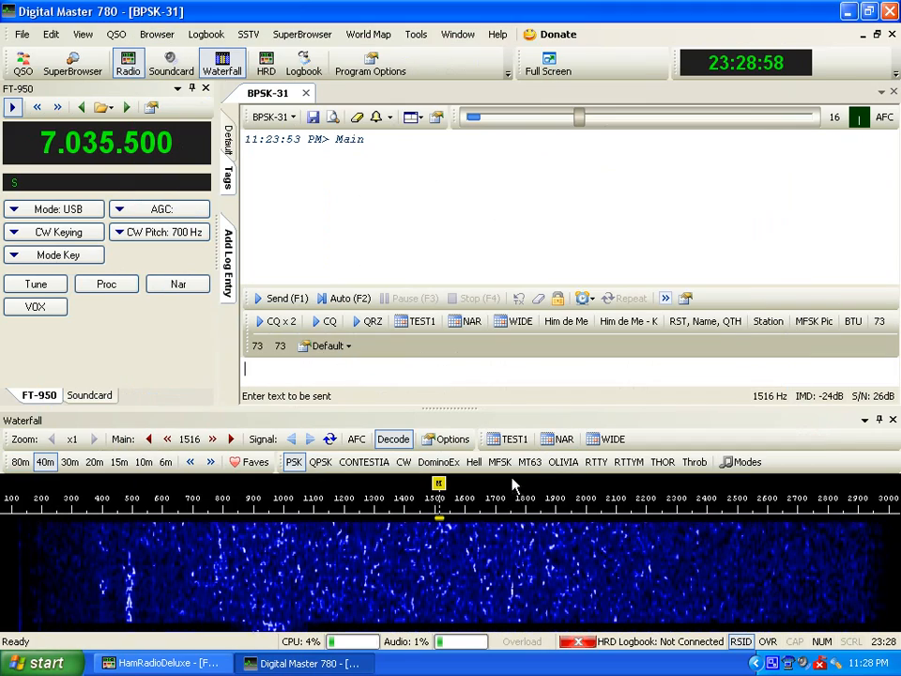
# Step: Run the TEST1 macro to tune the radio, and test switching its filter with the NAR and WIDE macros
pyautogui.click(512, 441)
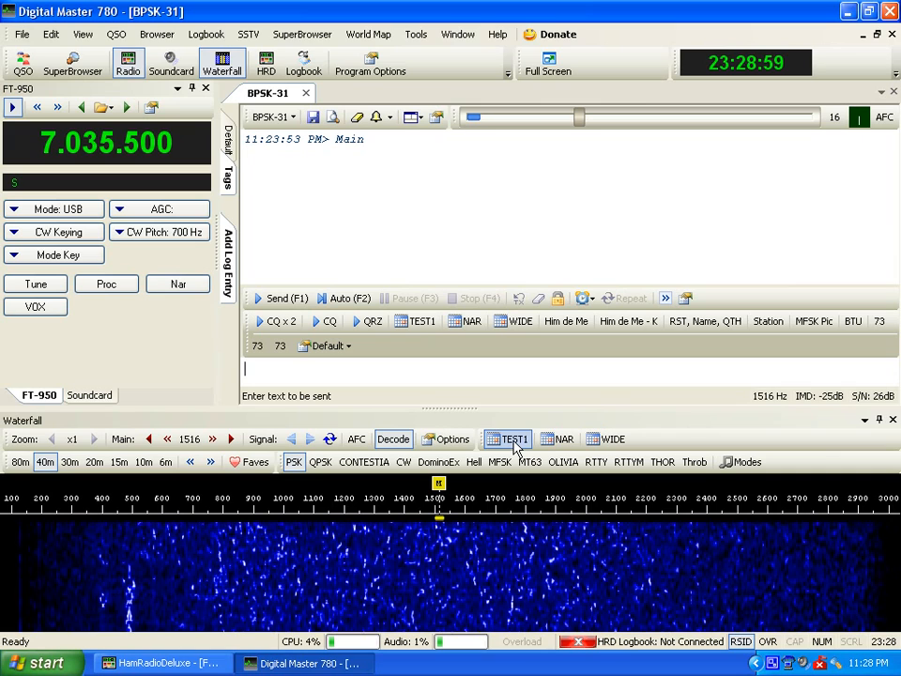
pyautogui.click(601, 379)
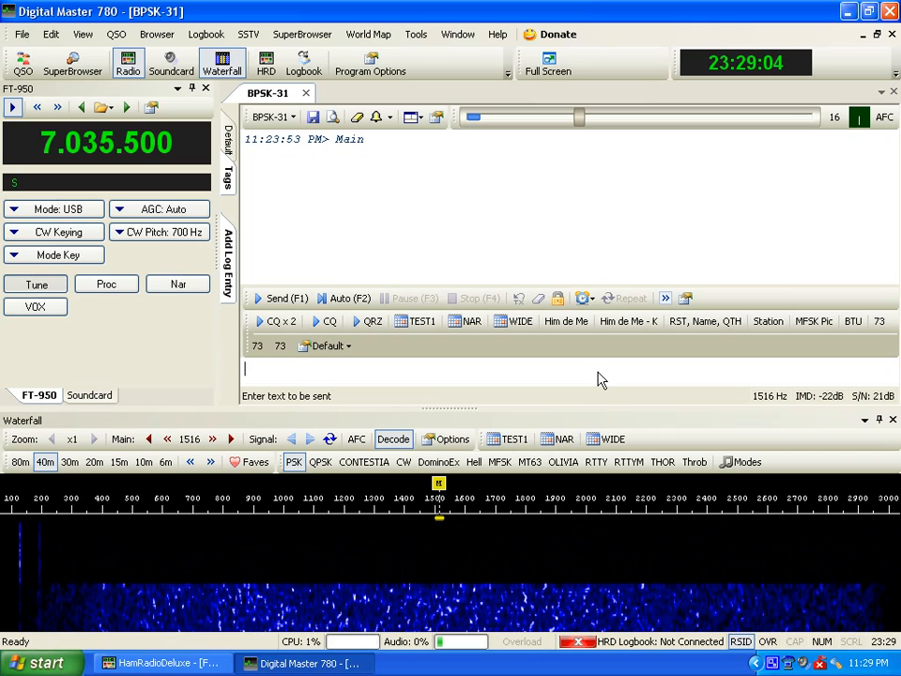
pyautogui.click(563, 439)
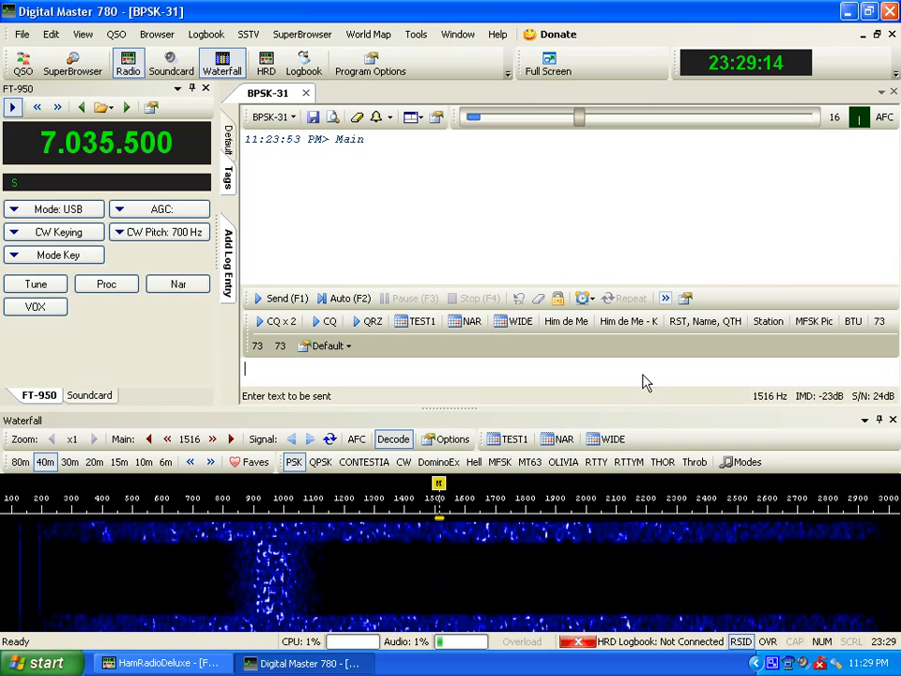
# Step: Reopen the Macros Manager and create a new macro with title and toolbar title ANT2
pyautogui.click(416, 34)
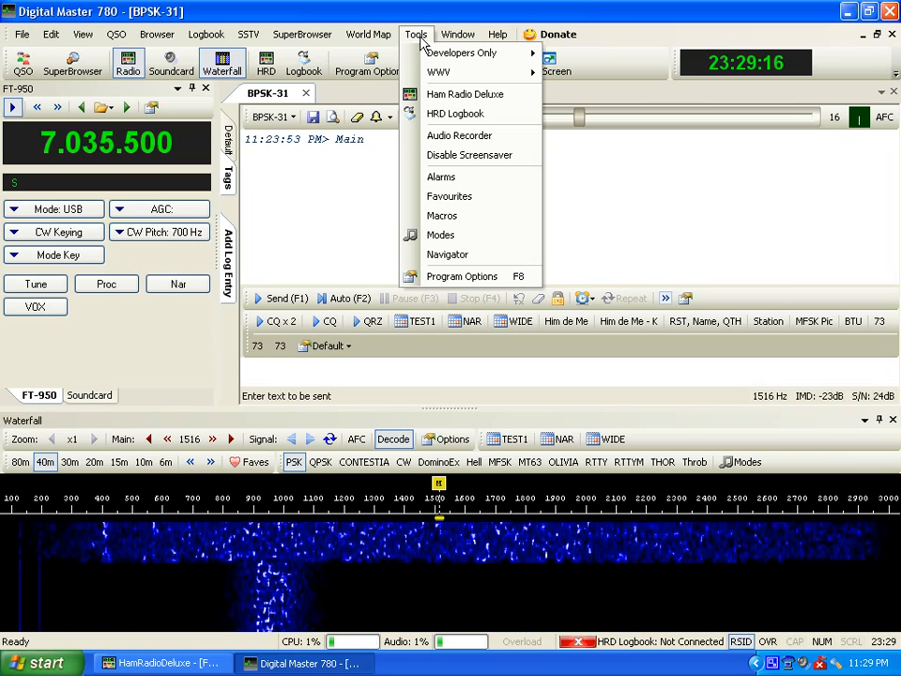
pyautogui.click(466, 220)
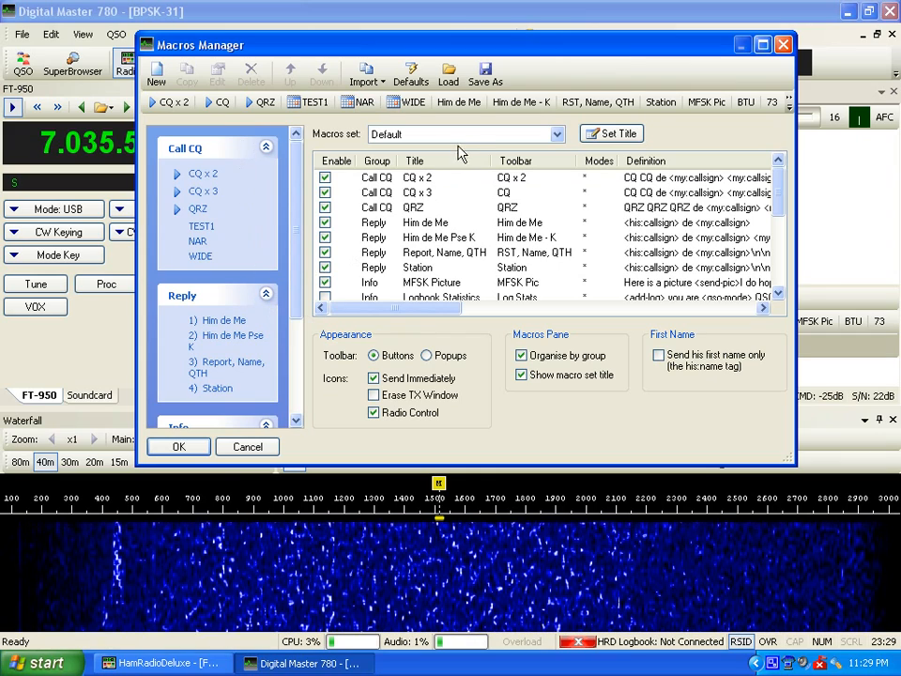
pyautogui.click(174, 73)
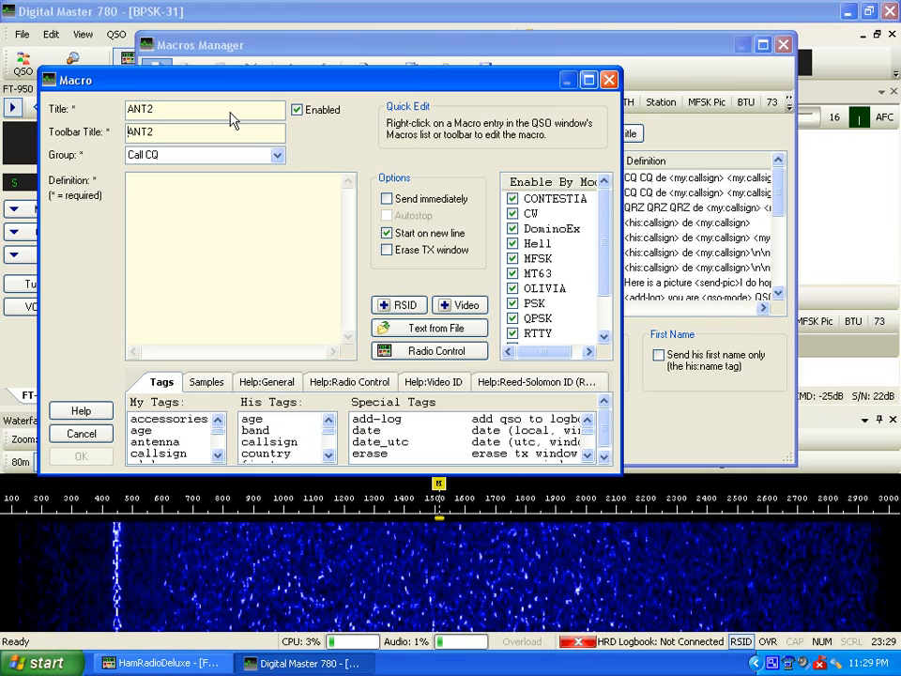
# Step: Make ANT2 a Radio Control macro, assign the ANT 2 function to the radio pane's second button of the first row, and save the configuration
pyautogui.click(438, 352)
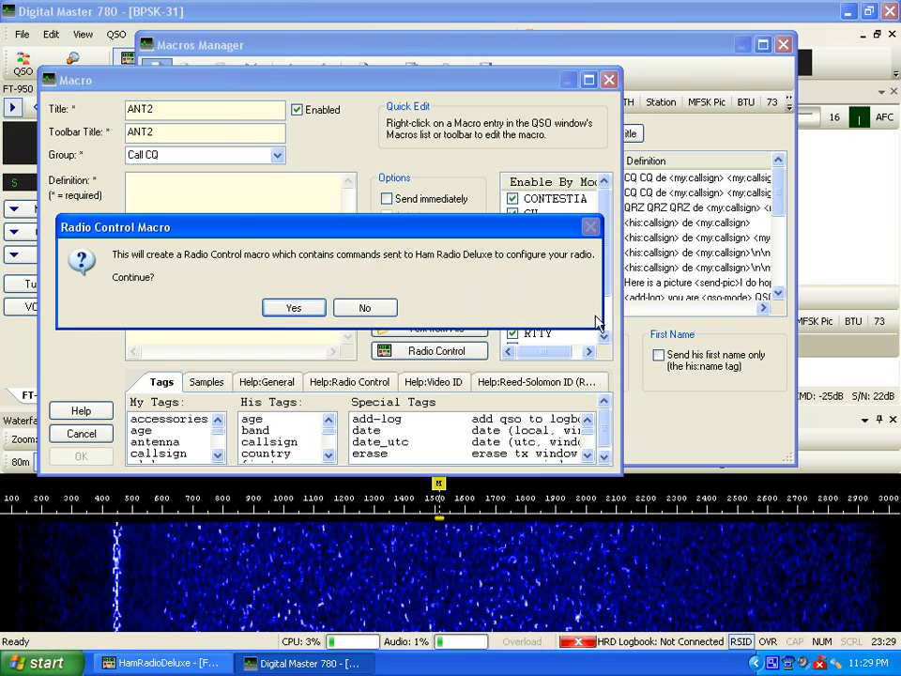
pyautogui.click(297, 308)
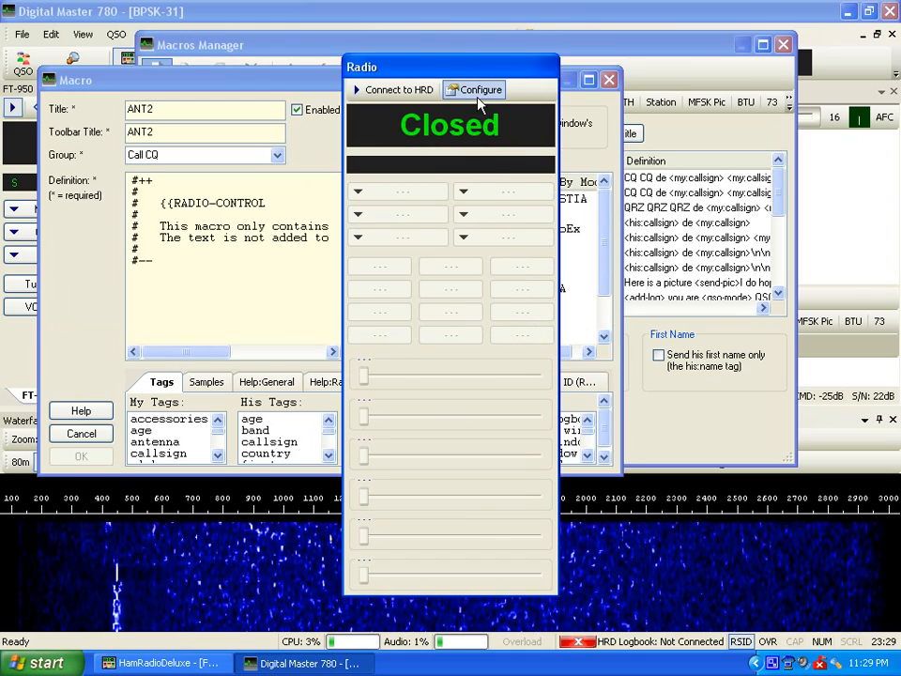
pyautogui.click(479, 90)
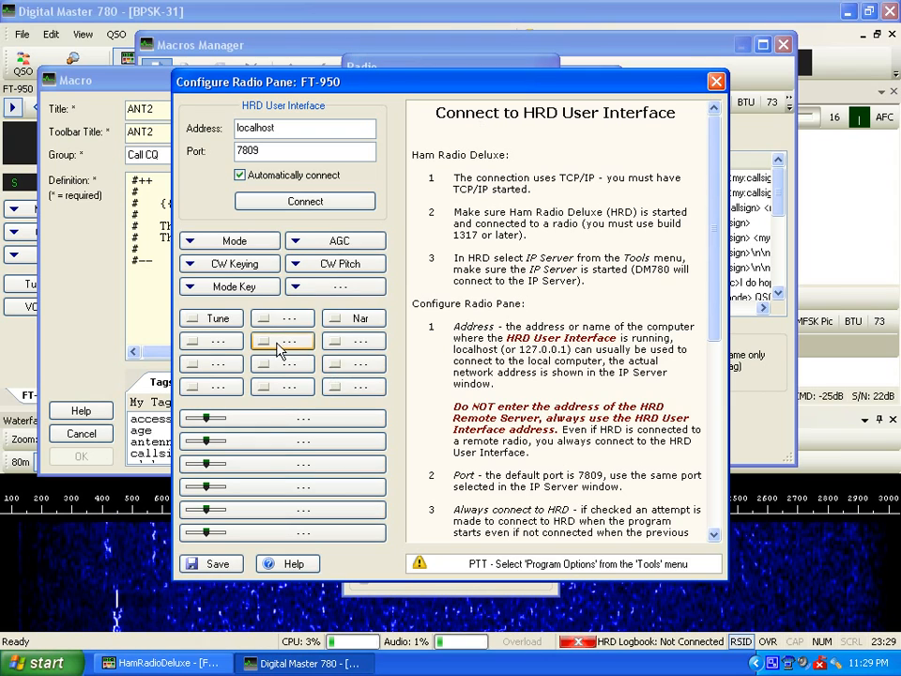
pyautogui.click(282, 323)
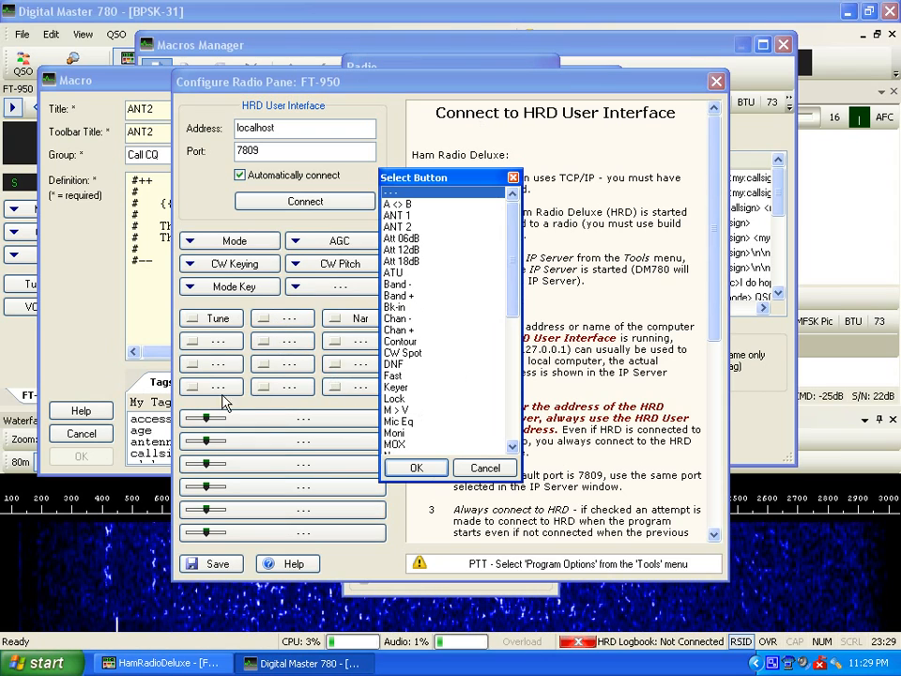
pyautogui.moveTo(512, 262); pyautogui.dragTo(513, 199)
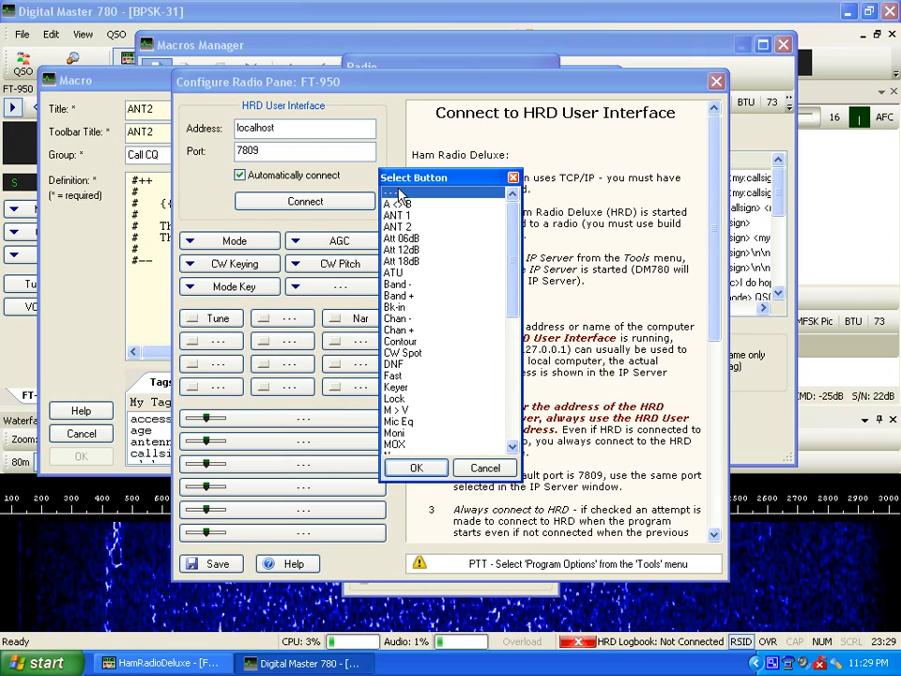
pyautogui.click(396, 226)
pyautogui.click(414, 466)
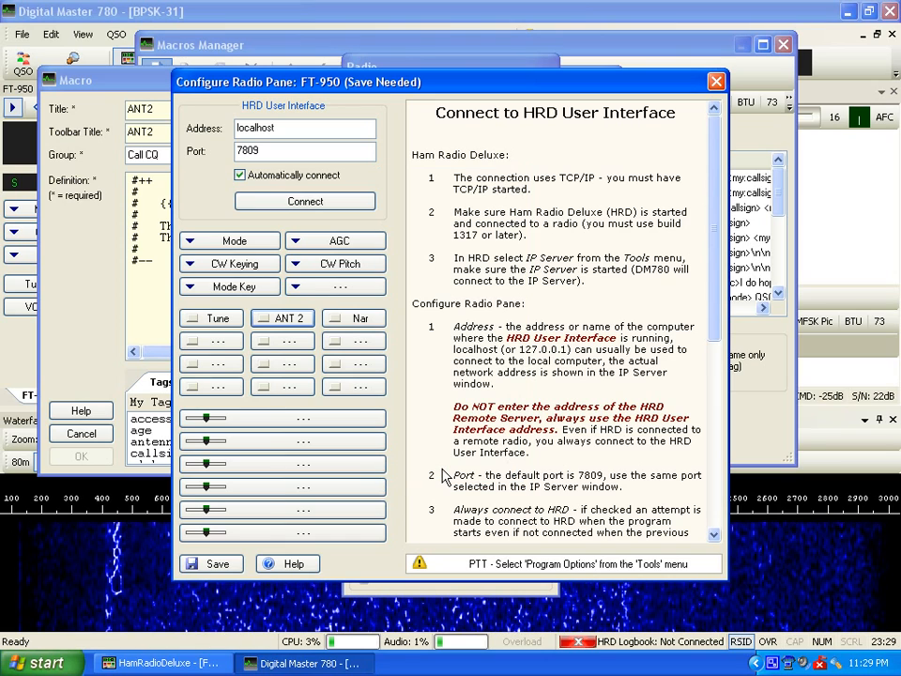
pyautogui.click(211, 563)
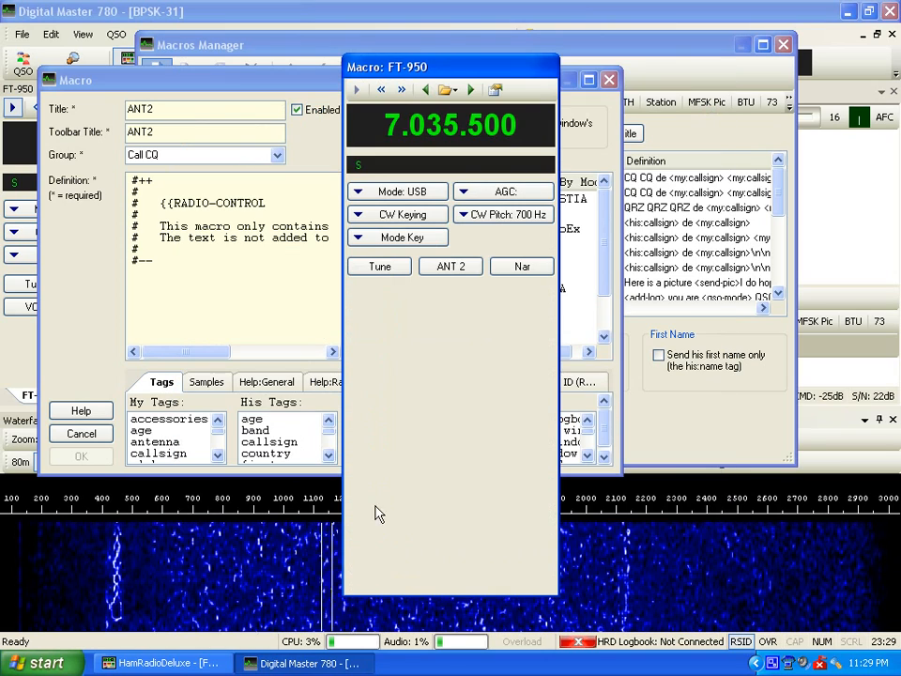
# Step: Record the ANT 2 command in the ANT2 macro, and save the macro and the macro set
pyautogui.click(449, 268)
pyautogui.click(104, 458)
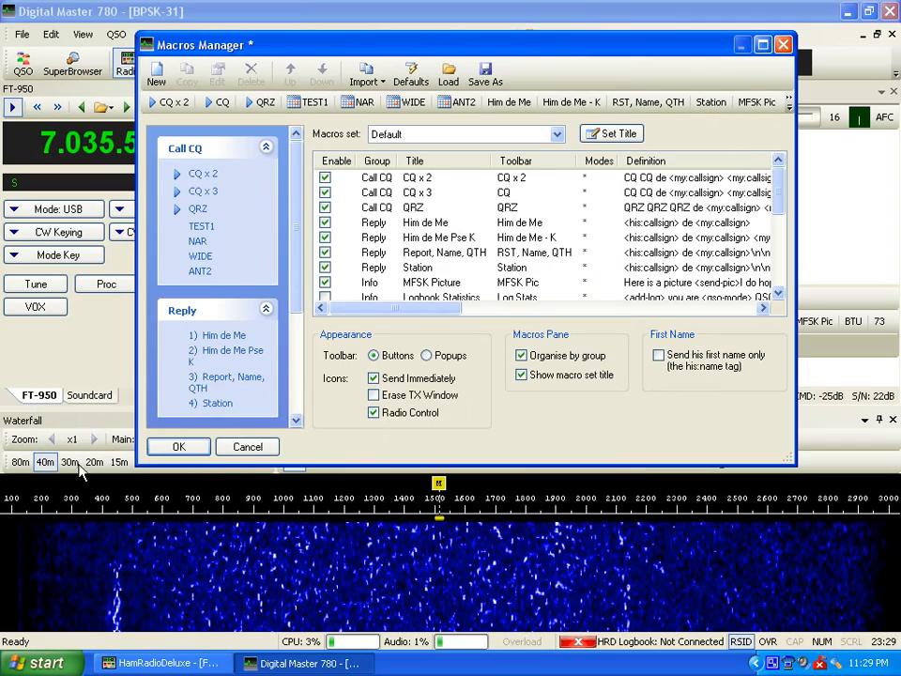
pyautogui.click(171, 444)
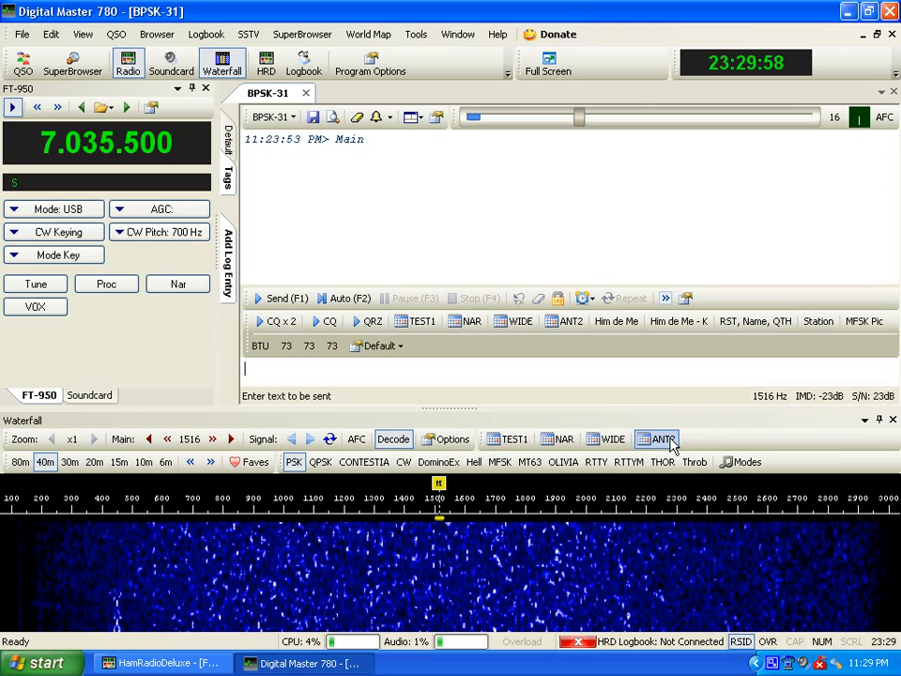